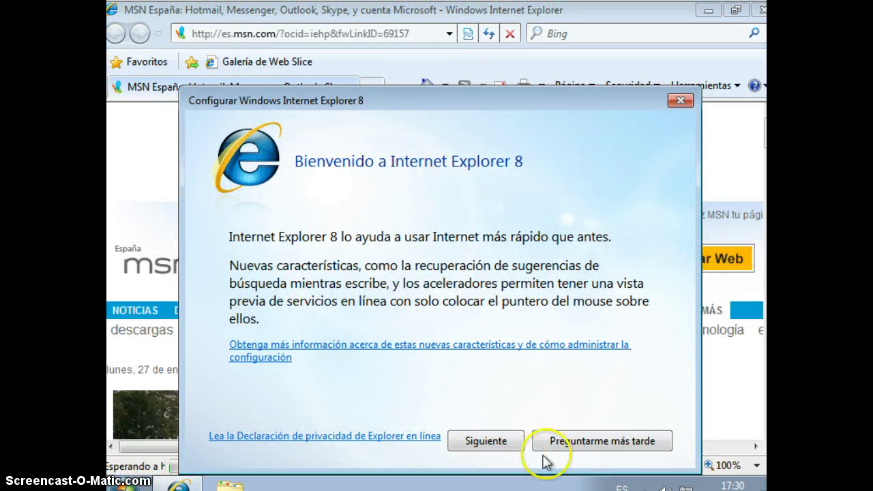
- Postpone Internet Explorer's first-run setup and close the browser-updated notice tab
left_click(578, 446)
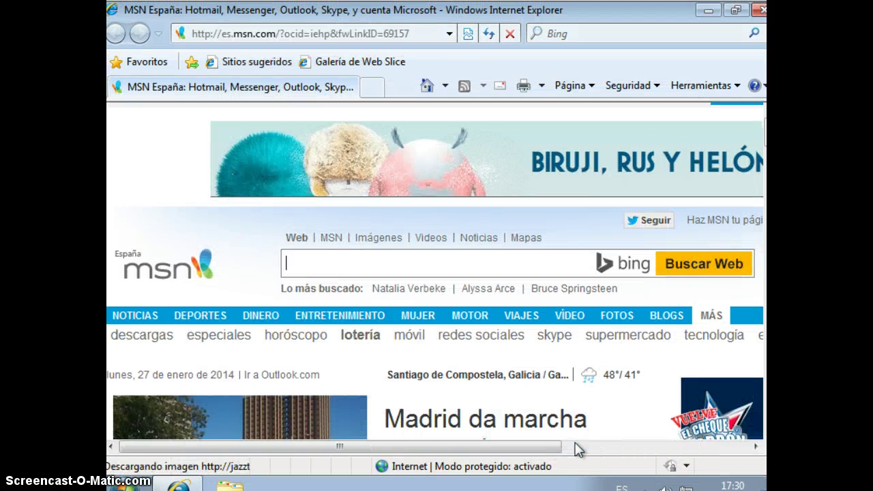
left_click(330, 97)
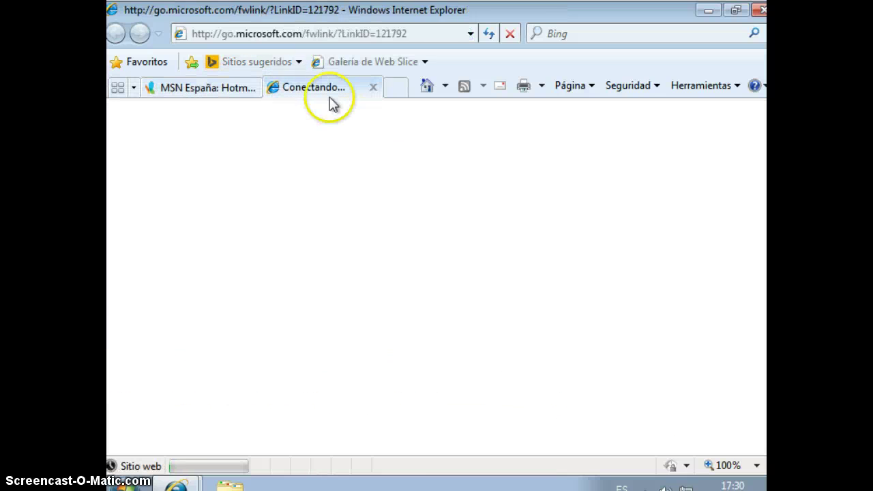
left_click(373, 86)
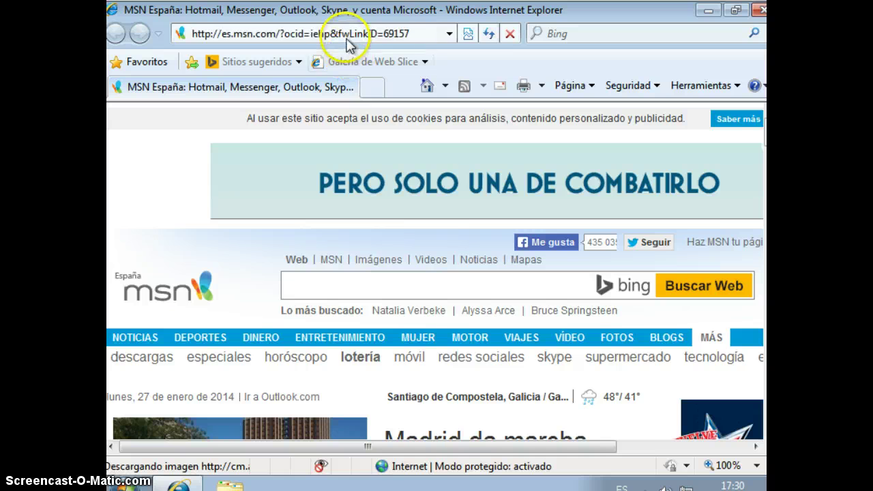
- Go to the mysql web address, then change its ending to load mysql.org
left_click(347, 38)
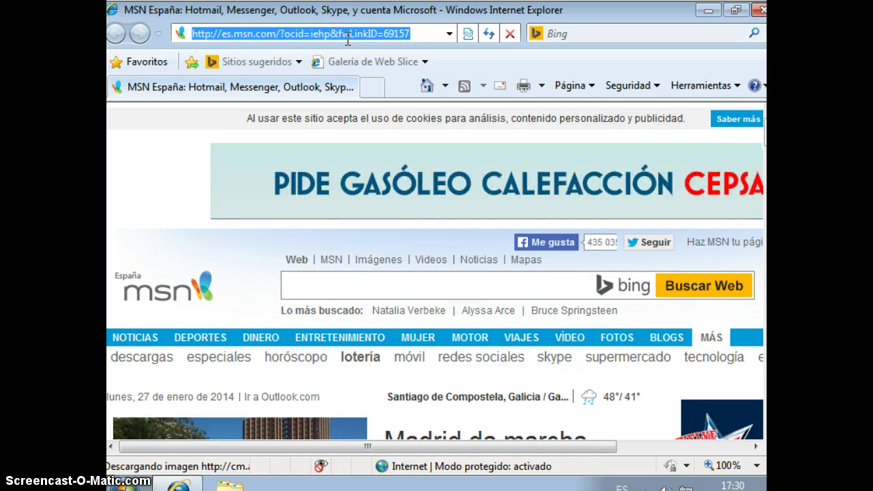
type("mysql.com")
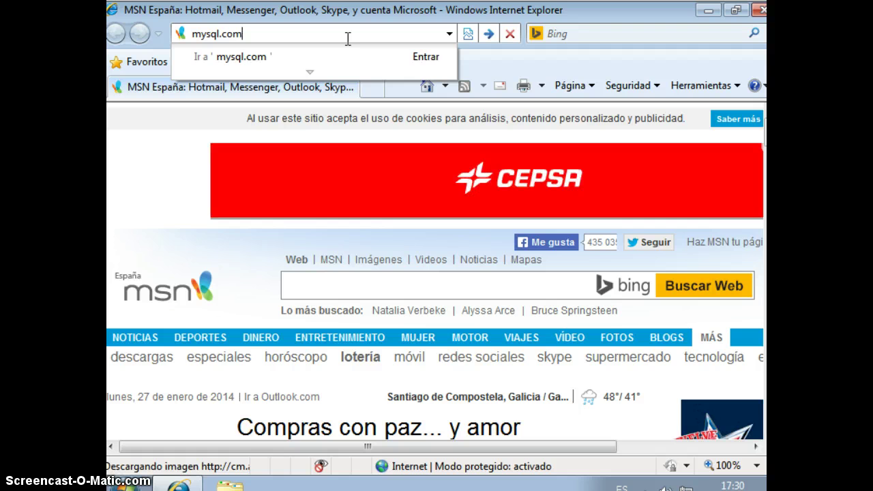
key("Return")
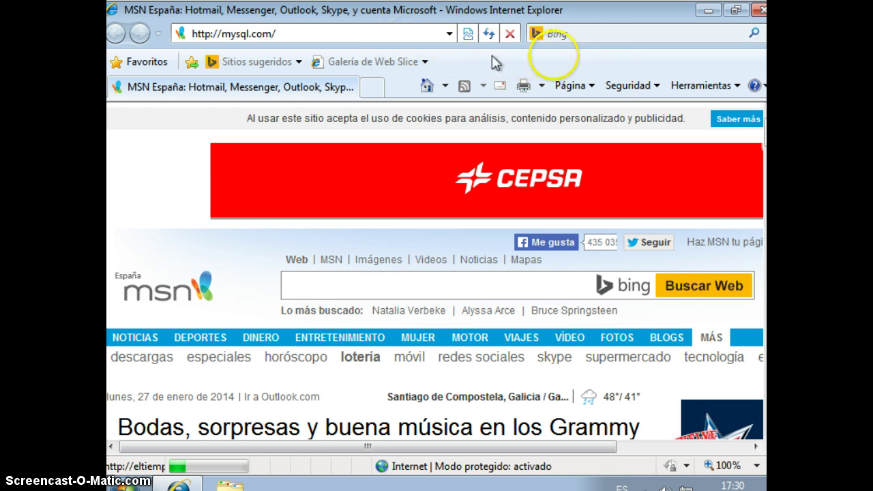
left_click(577, 34)
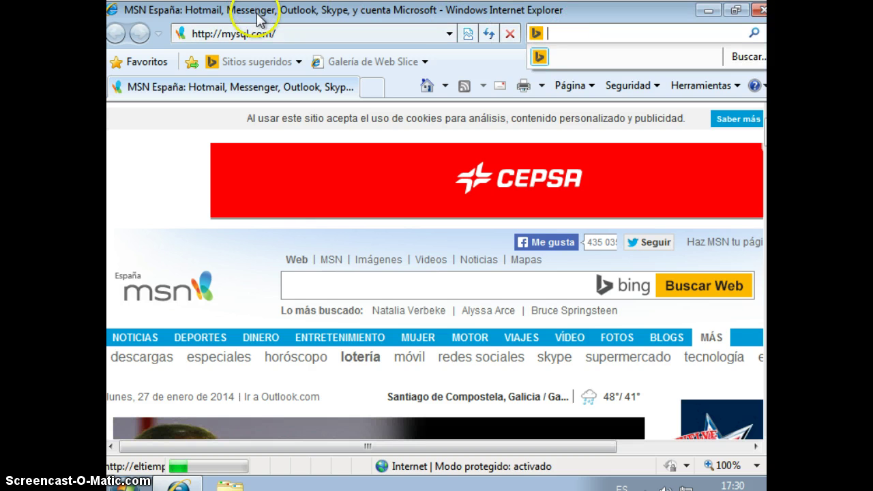
left_click(259, 34)
key("End")
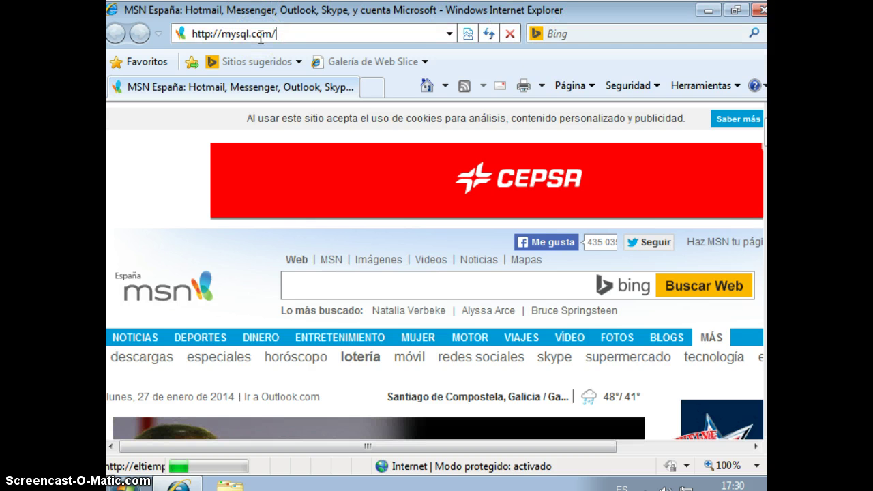
key("BackSpace")
key("BackSpace")
key("BackSpace")
key("BackSpace")
type("or")
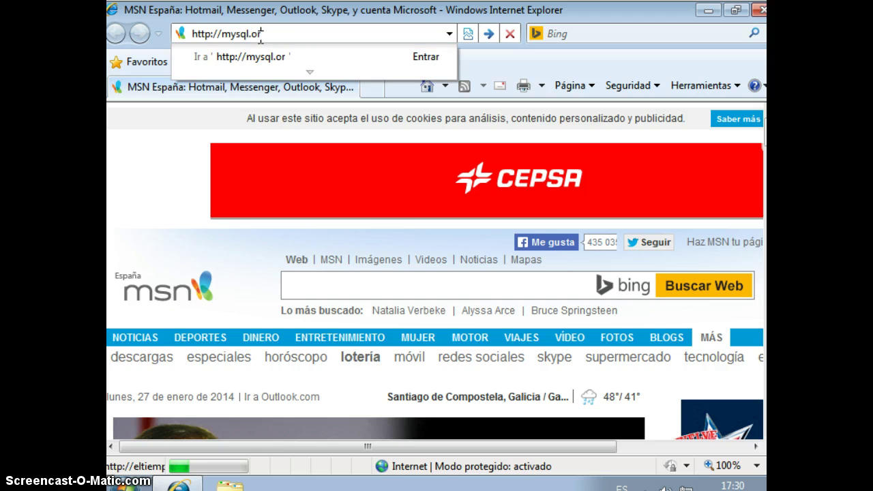
type("g")
key("Return")
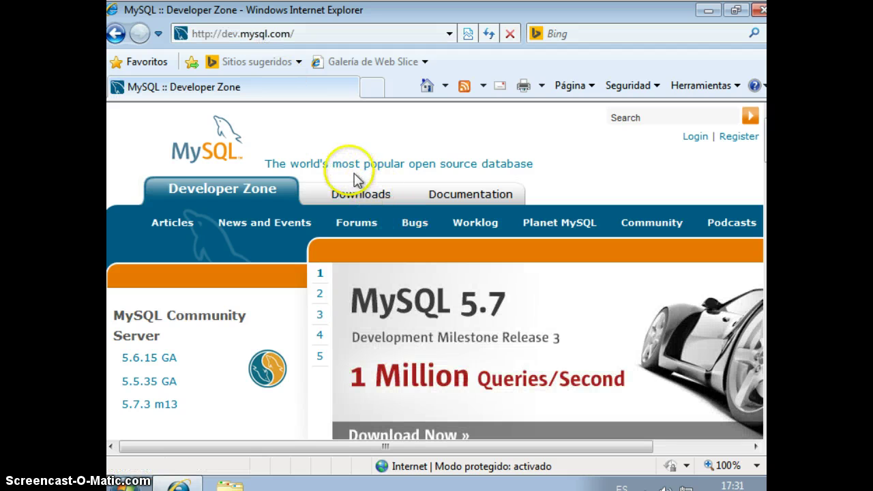
- Open the Downloads section and scroll to the MySQL Community Server entry
left_click(349, 201)
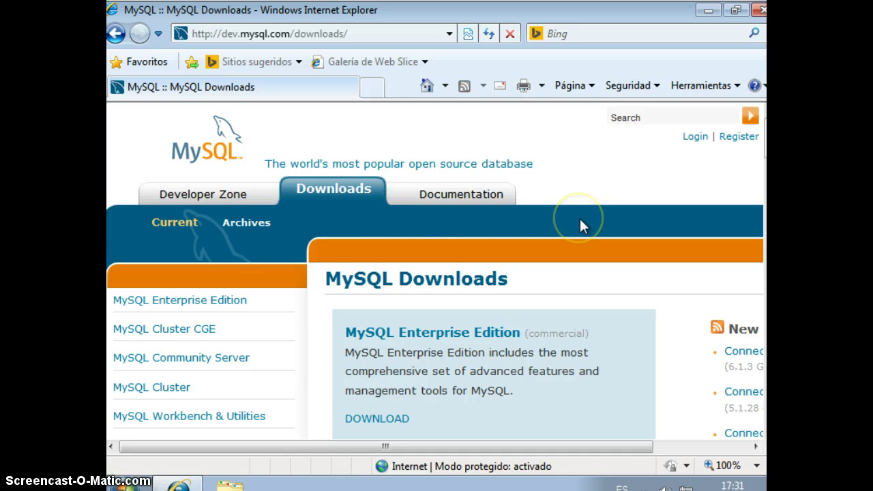
scroll(580, 219, "down", 3)
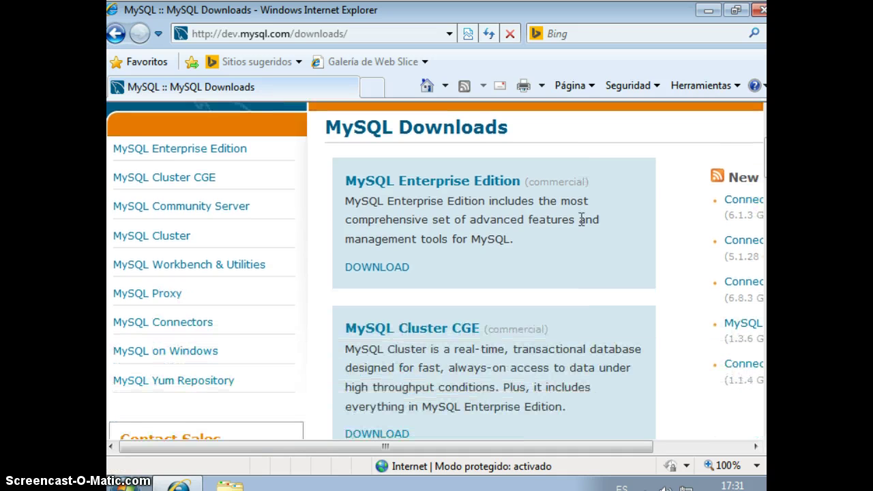
scroll(580, 219, "down", 5)
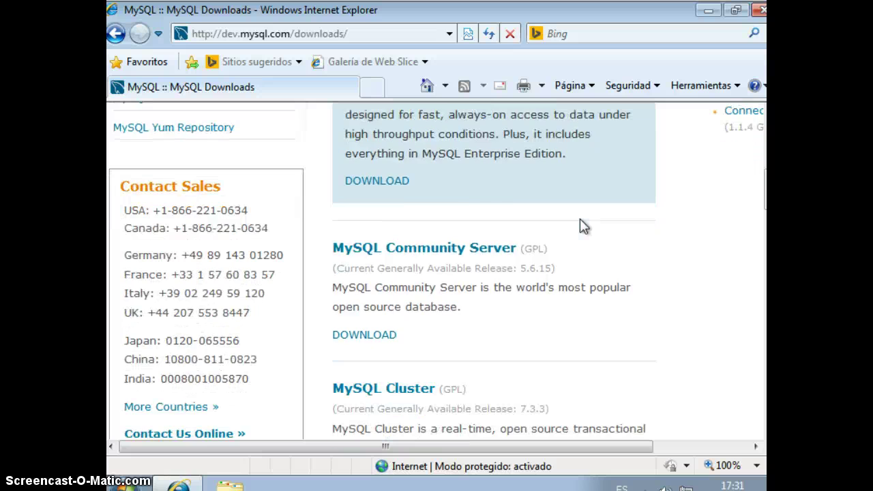
scroll(584, 226, "down", 1)
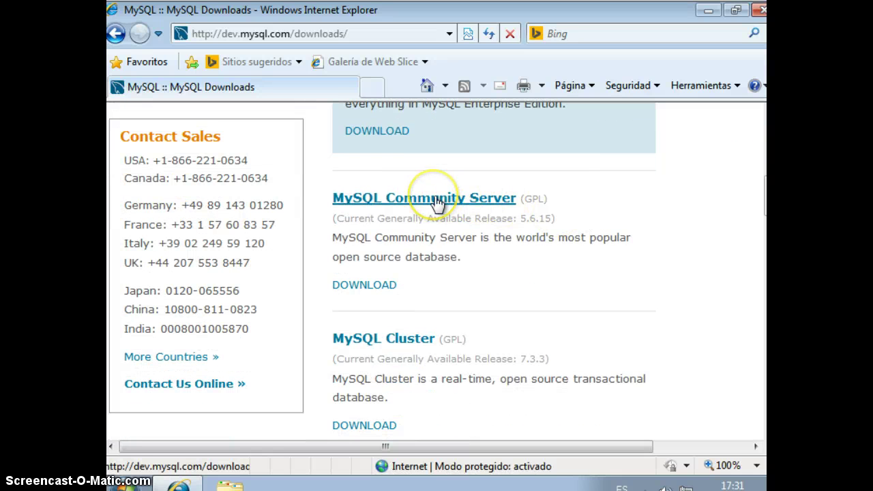
- Open the Community Server 5.6.15 download page and scroll to the Windows installer options
left_click(371, 290)
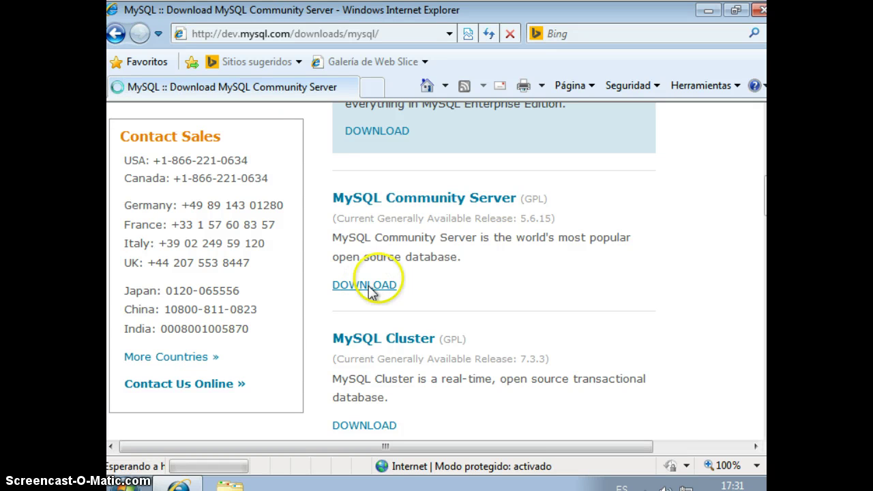
scroll(531, 235, "down", 6)
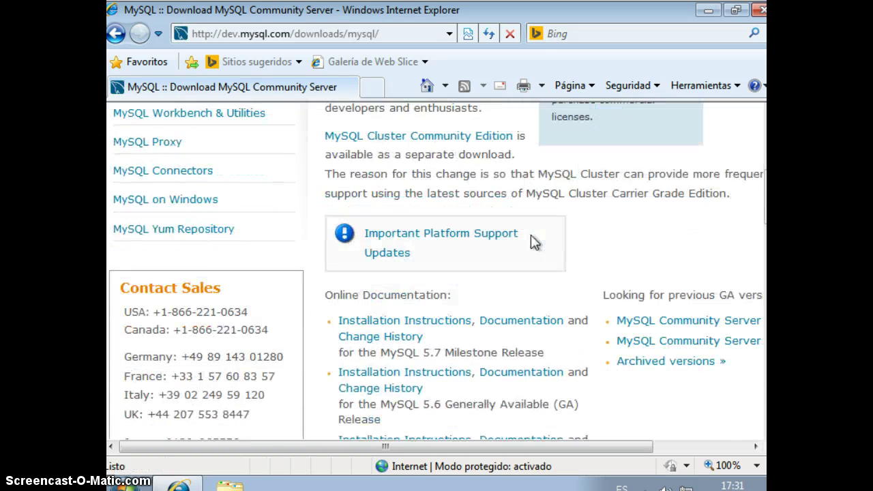
scroll(530, 234, "down", 6)
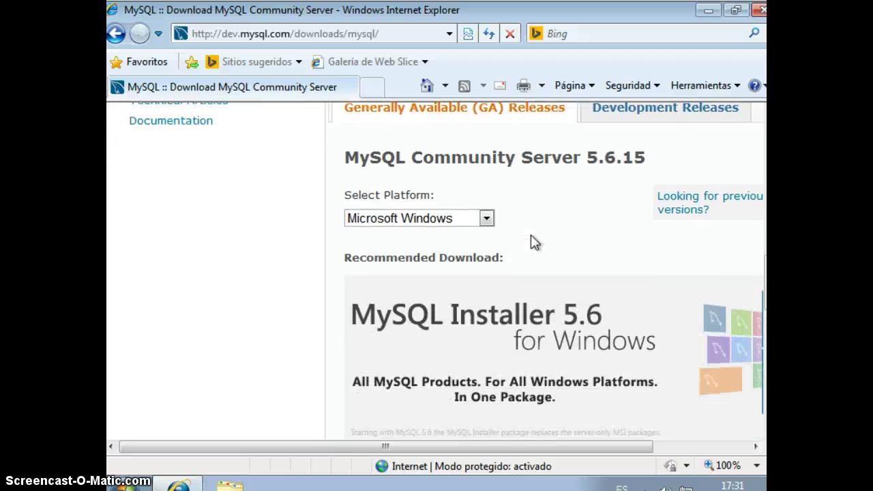
scroll(534, 242, "down", 1)
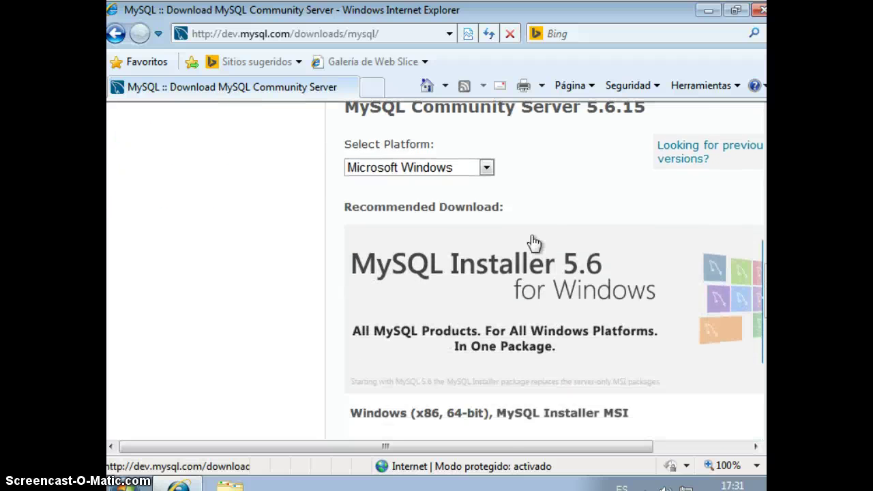
scroll(533, 242, "down", 4)
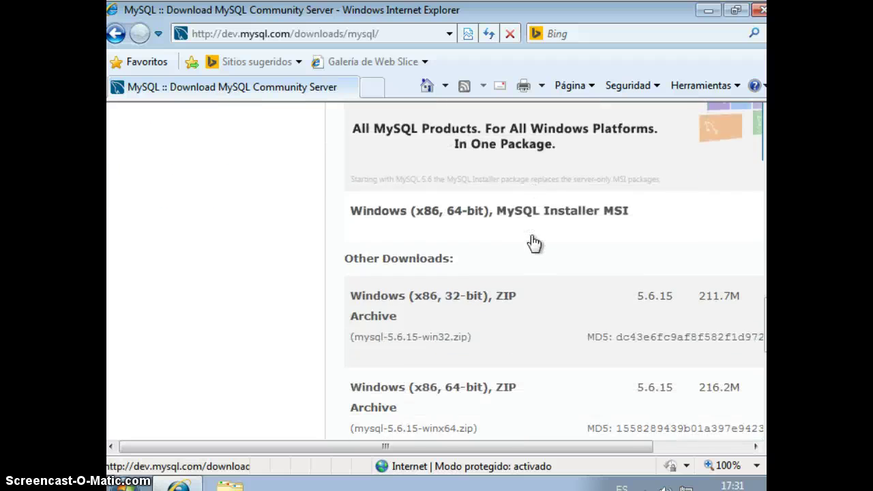
scroll(534, 243, "down", 1)
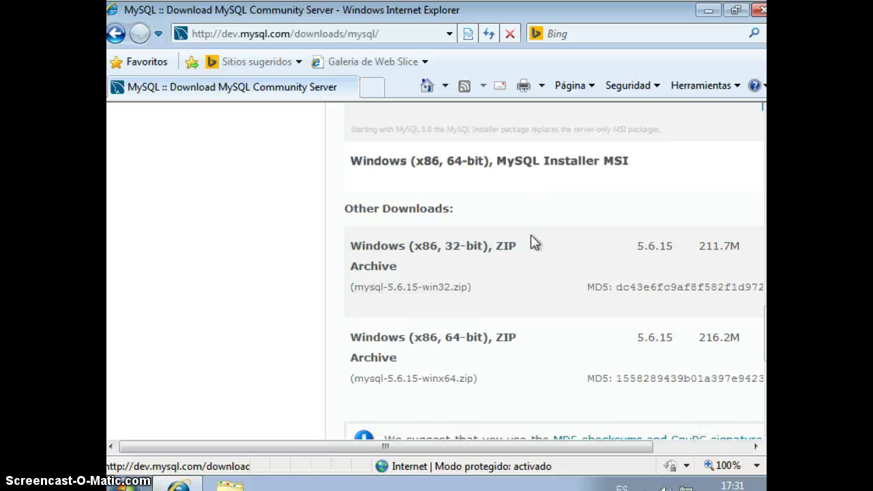
scroll(530, 241, "up", 1)
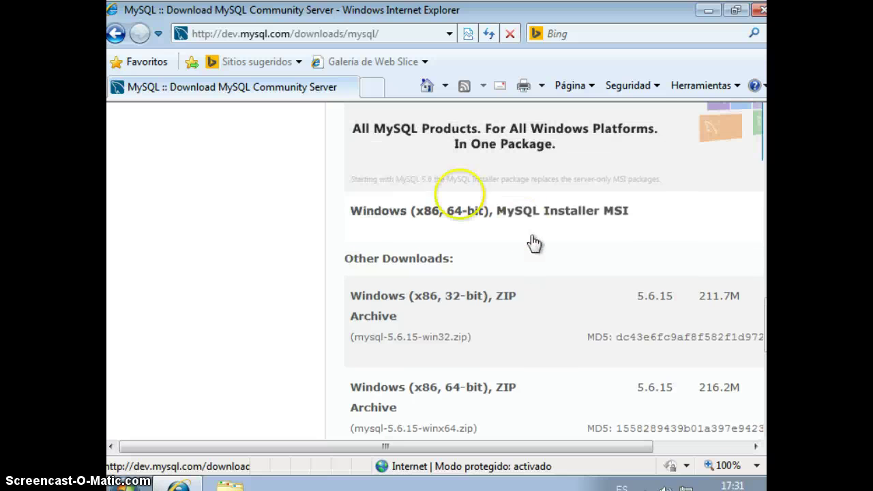
left_click(471, 212)
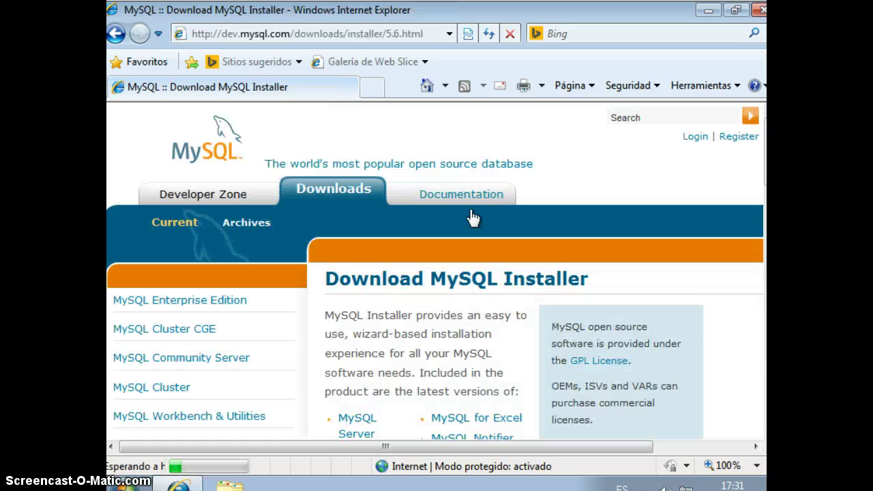
scroll(470, 213, "down", 1)
scroll(470, 213, "down", 6)
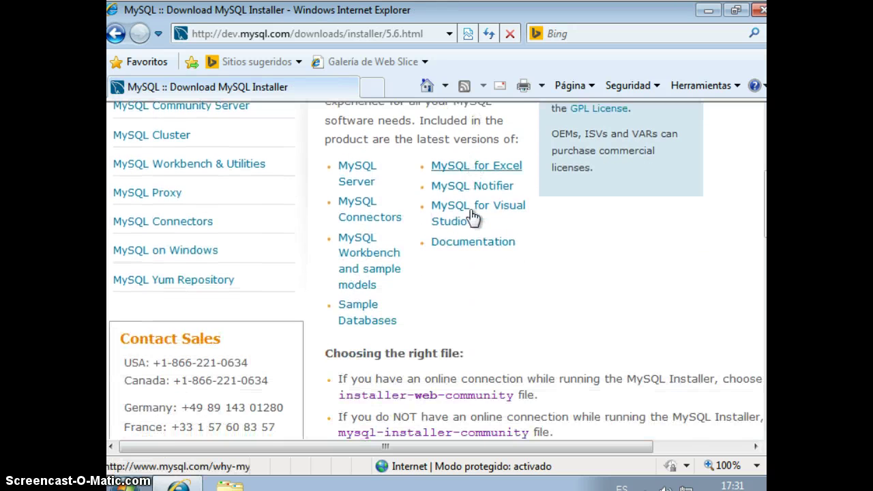
scroll(470, 212, "down", 4)
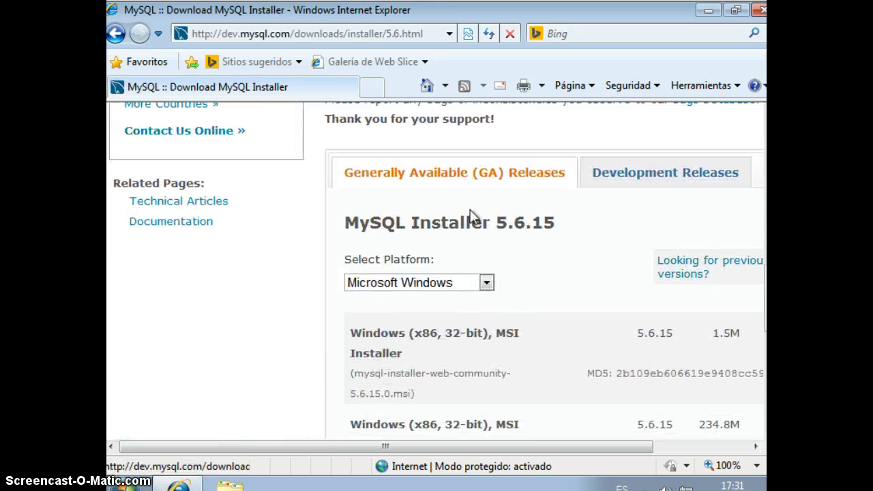
scroll(472, 215, "down", 2)
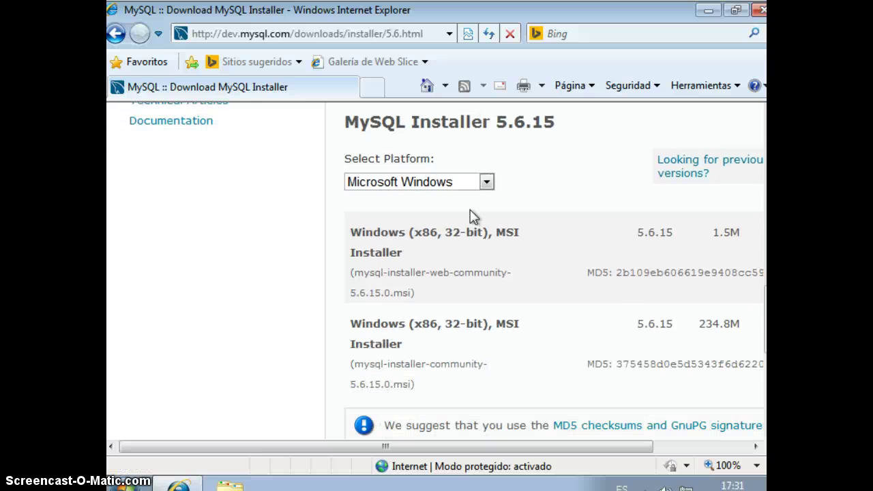
scroll(472, 213, "down", 3)
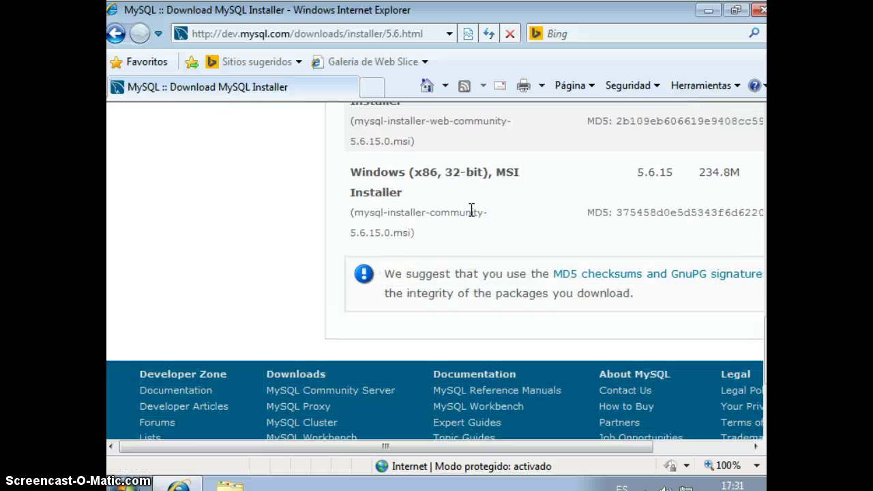
scroll(471, 211, "up", 2)
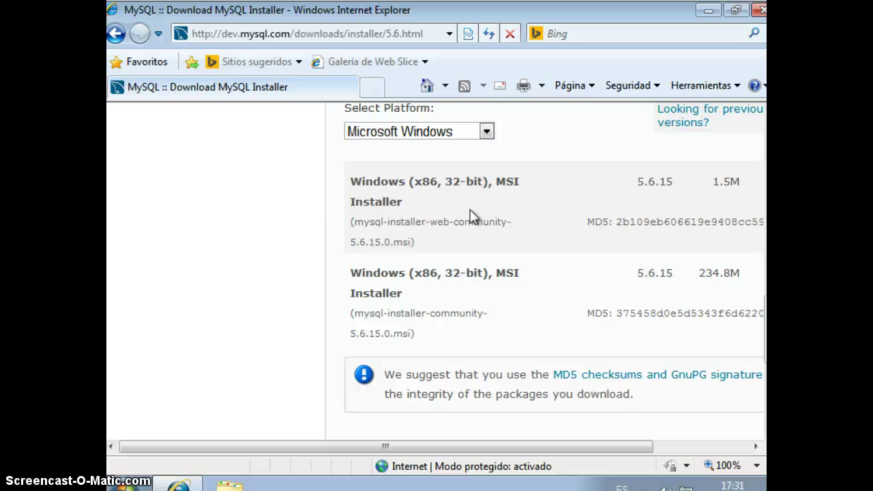
scroll(471, 216, "up", 2)
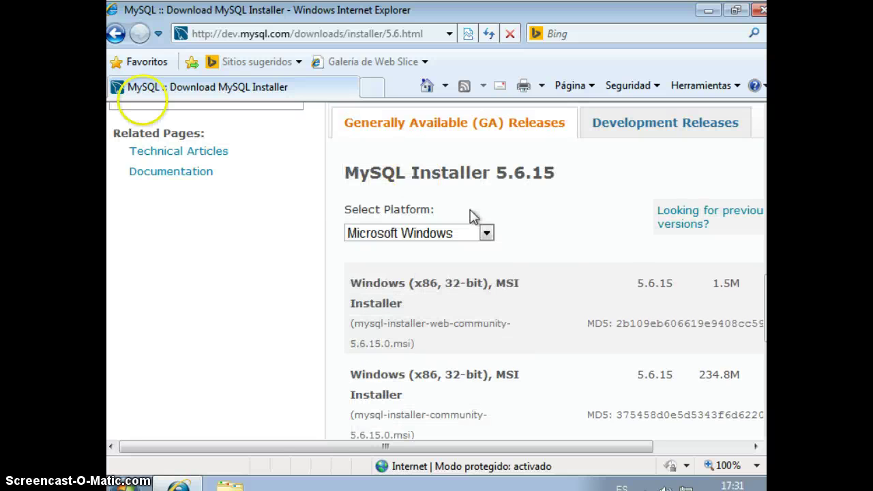
left_click(116, 34)
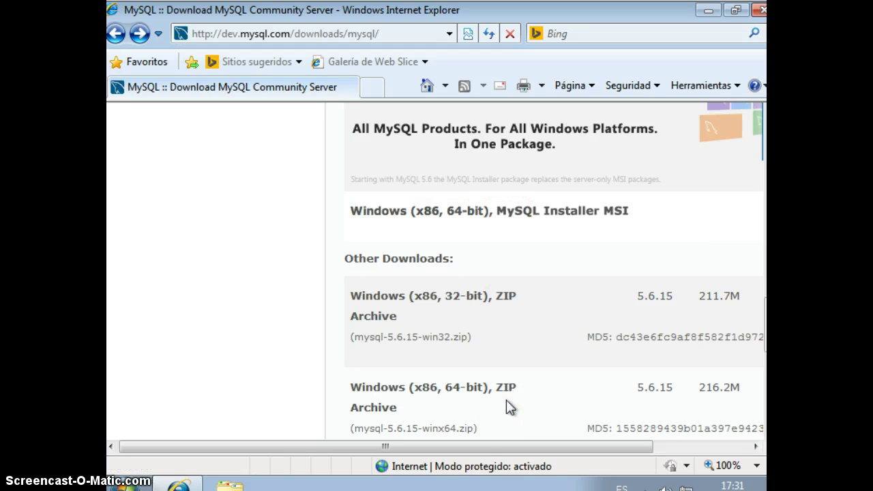
left_click_drag(500, 445, 626, 443)
left_click(733, 214)
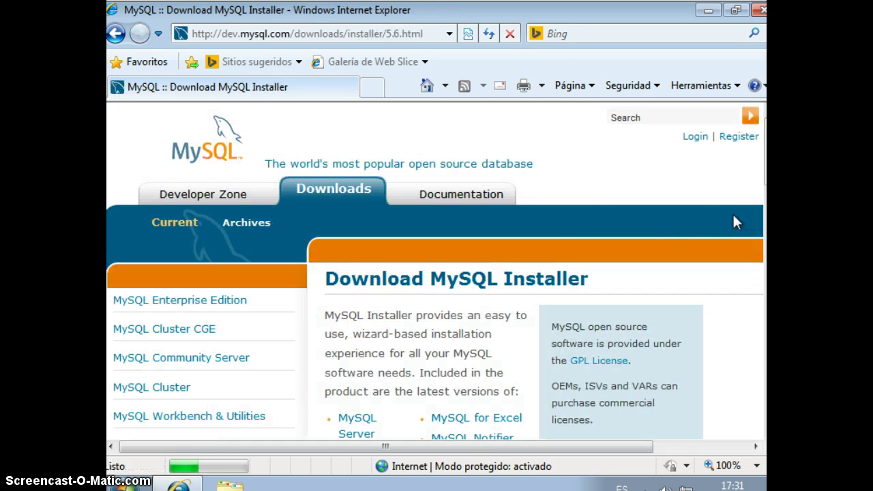
scroll(556, 222, "down", 5)
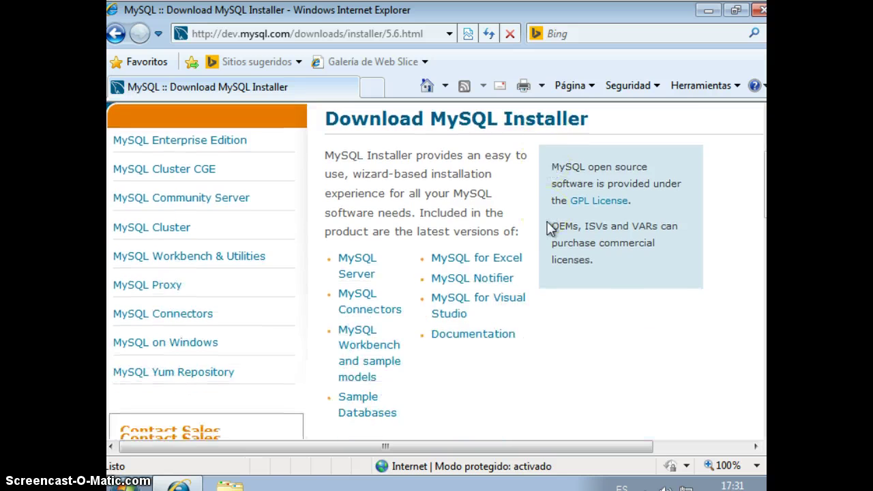
scroll(549, 229, "down", 1)
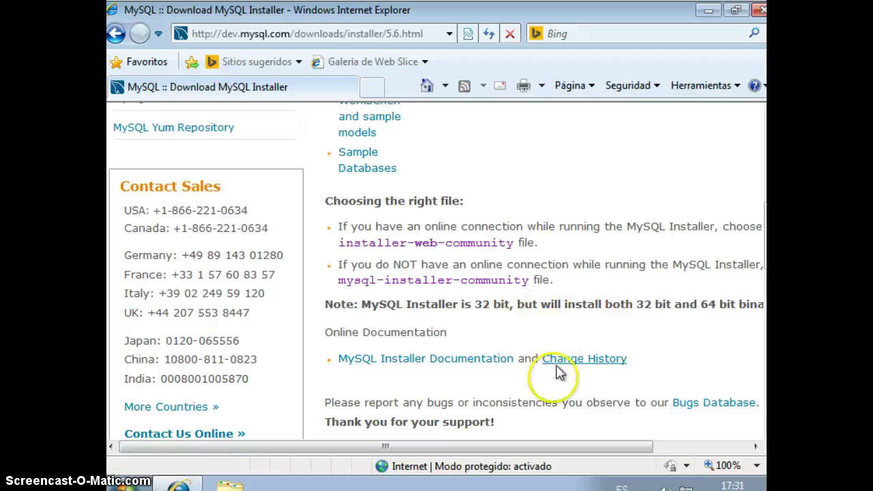
left_click_drag(550, 446, 588, 447)
scroll(525, 303, "down", 6)
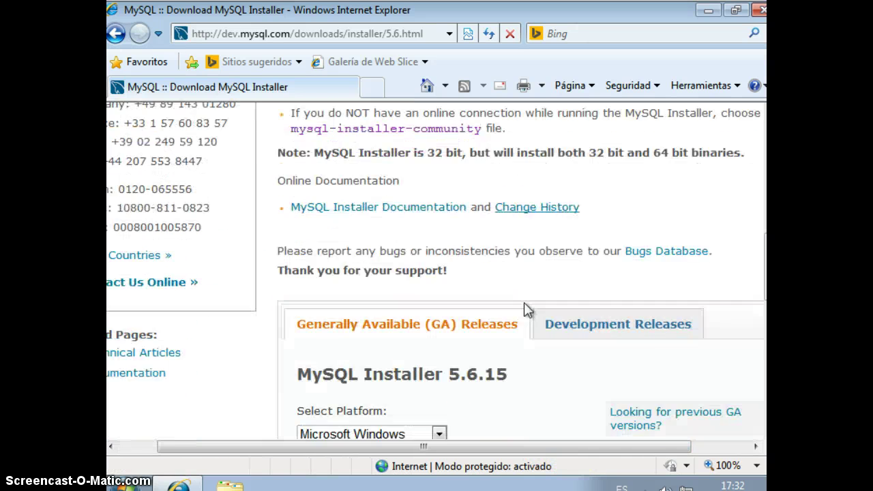
scroll(524, 308, "down", 2)
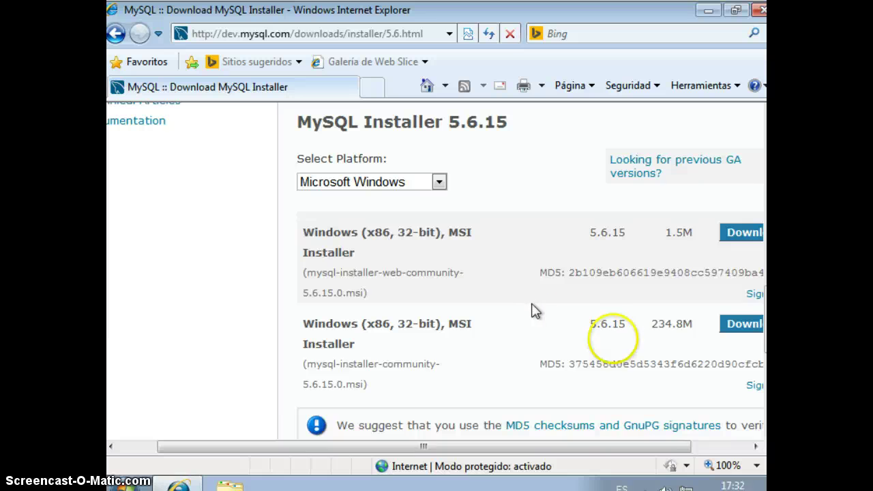
- Pick the 234.8M MSI installer download and skip the login with 'No thanks, just start my download'
left_click(736, 333)
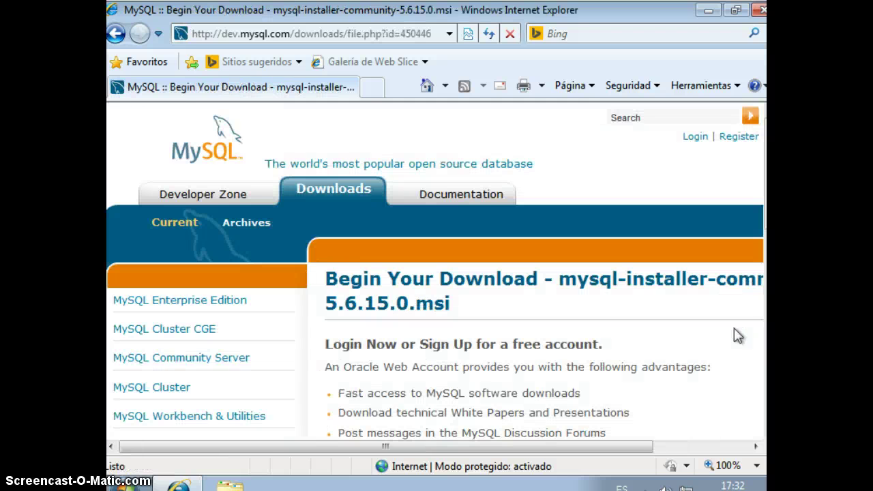
scroll(596, 317, "down", 6)
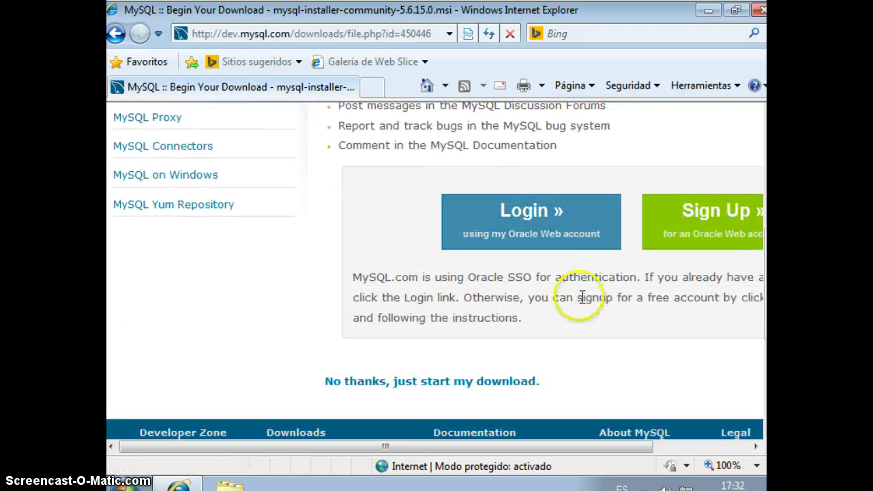
left_click(451, 354)
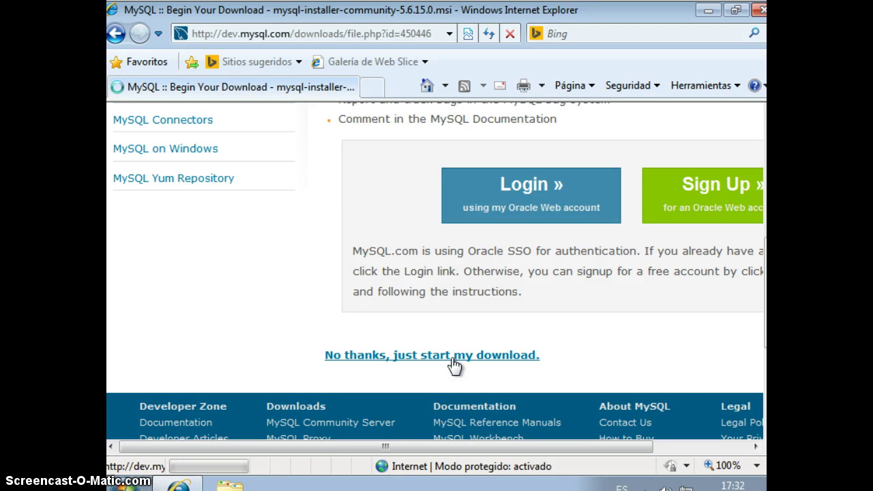
- Save mysql-installer-community-5.6.15.0.msi to Escritorio, with auto-close of the progress window enabled
left_click(497, 261)
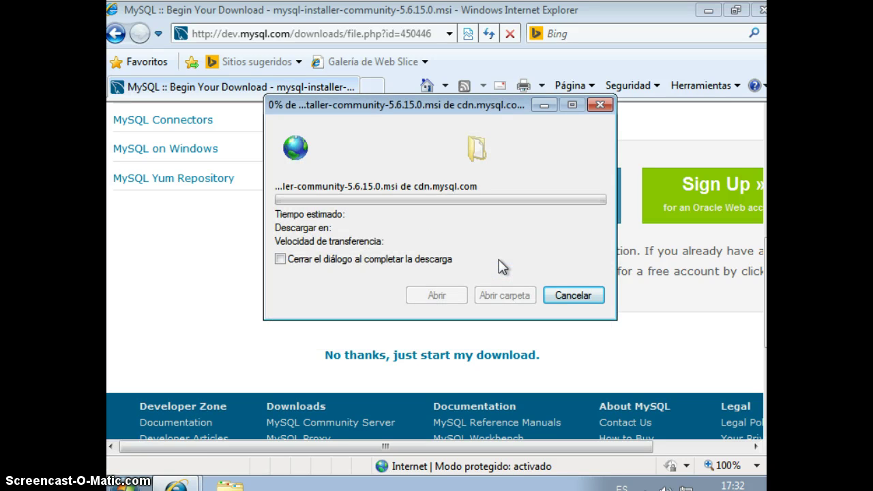
left_click(421, 262)
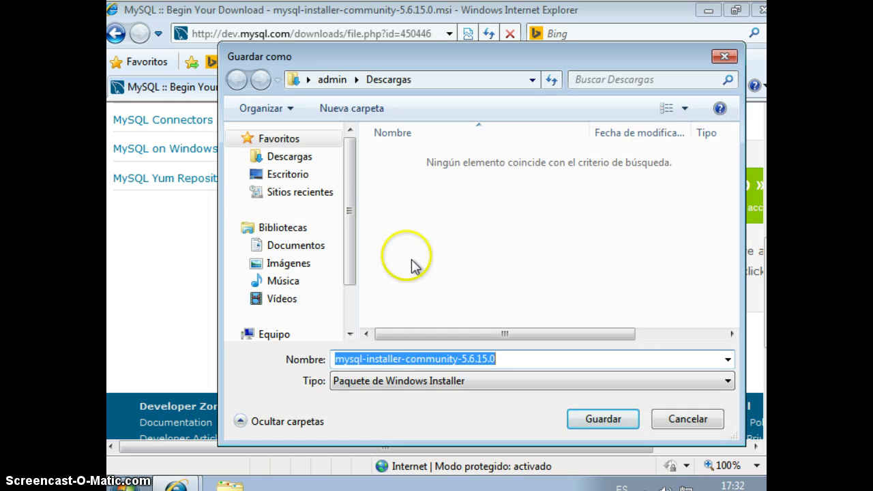
left_click(300, 180)
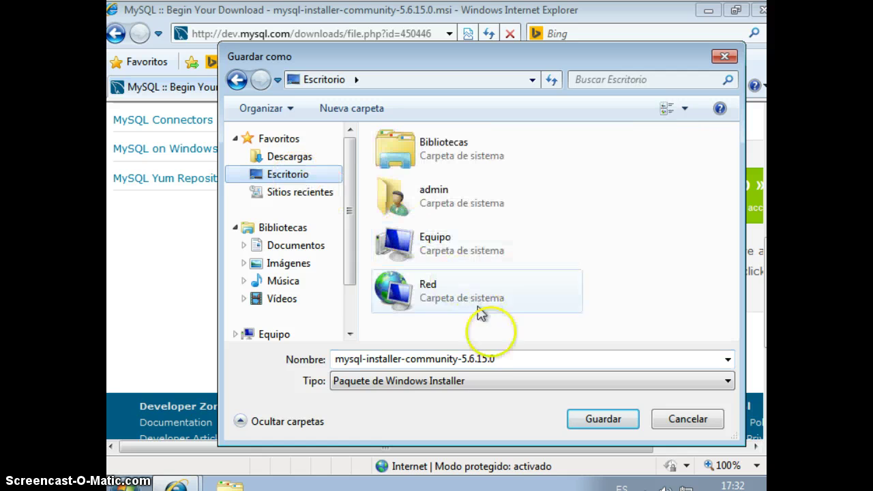
left_click(580, 423)
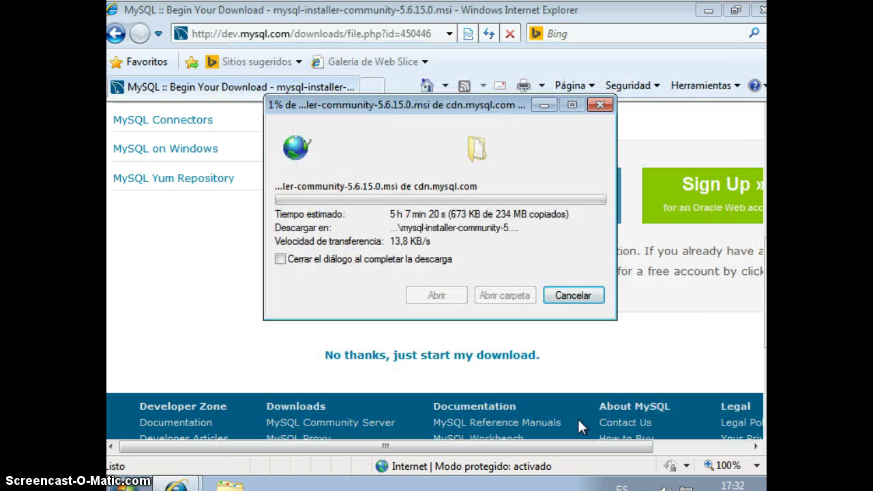
left_click(280, 260)
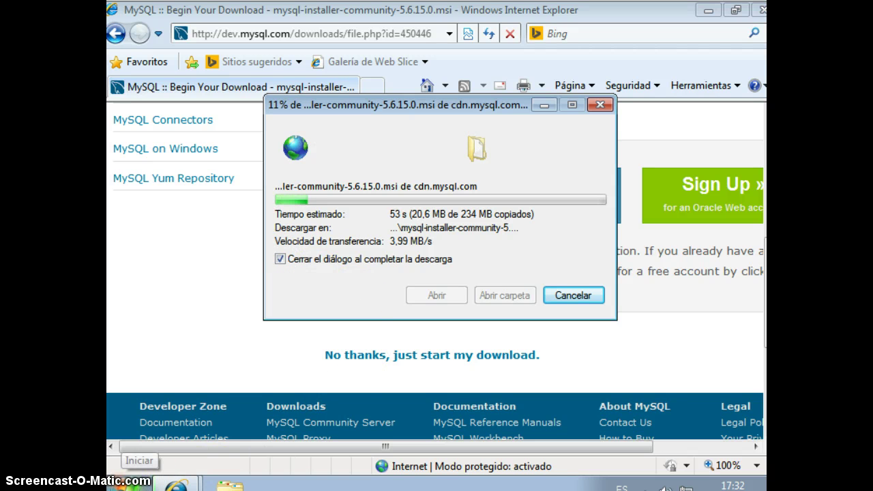
left_click(423, 334)
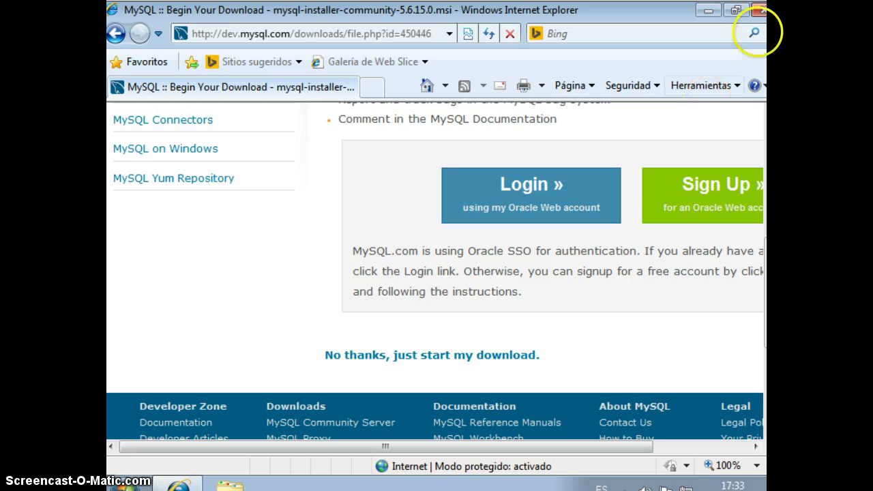
- Close the browser, run the desktop mysql-installer MSI, and dismiss the .NET Framework 4.0 error
left_click(756, 10)
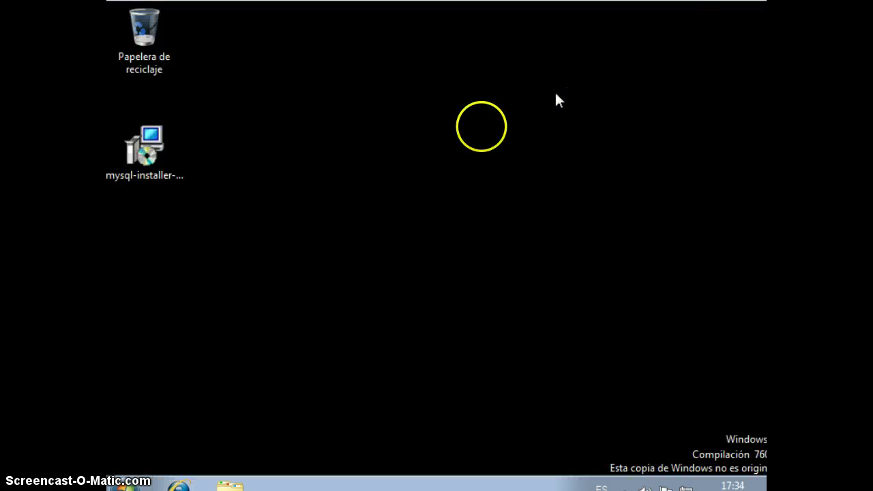
left_click(163, 155)
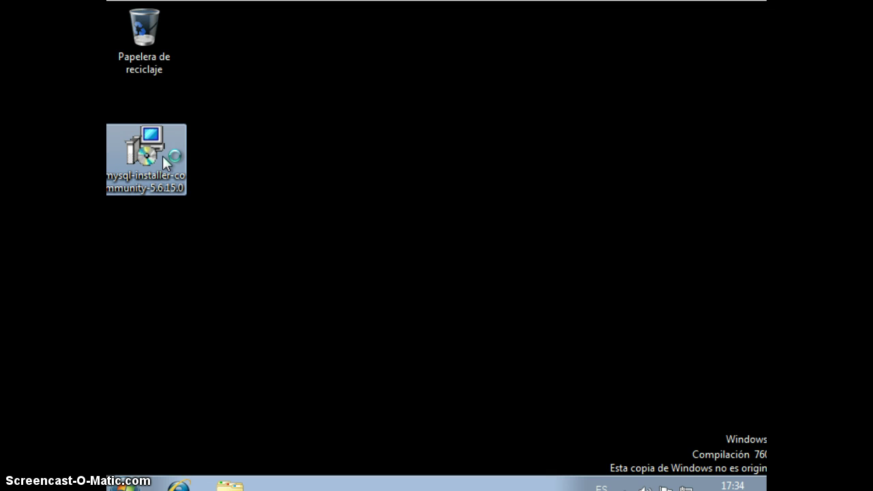
double_click(163, 155)
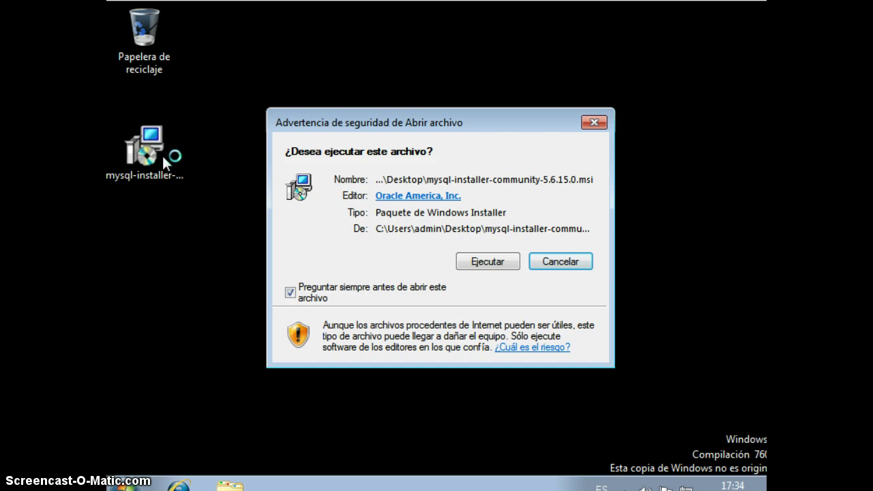
left_click(489, 260)
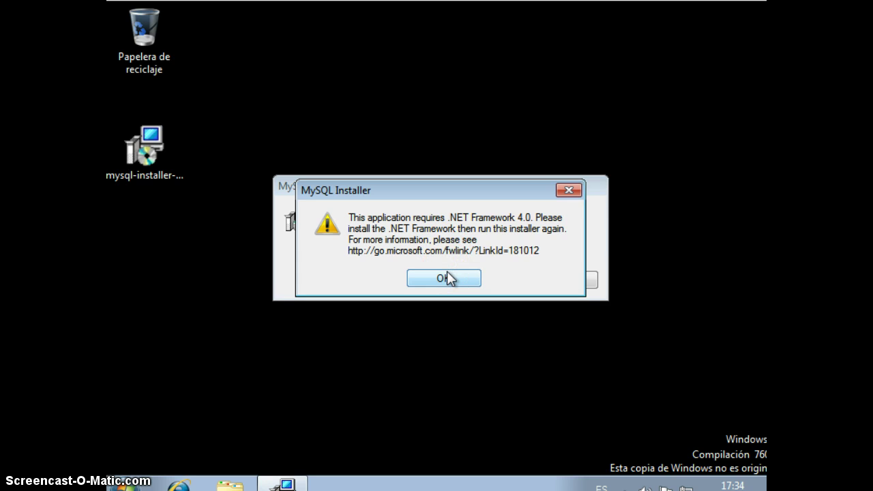
left_click(447, 272)
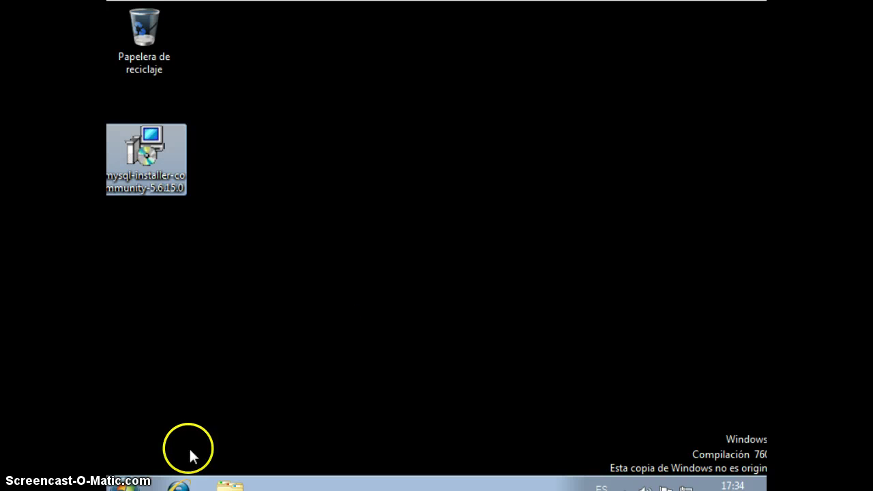
- In a new browser window, search the web for '.net framework v4.0'
left_click(186, 480)
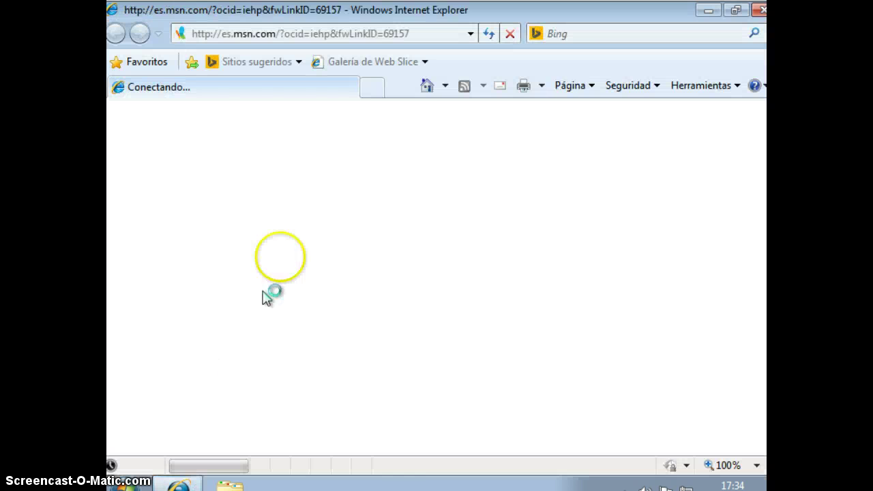
left_click(601, 33)
type(".ne")
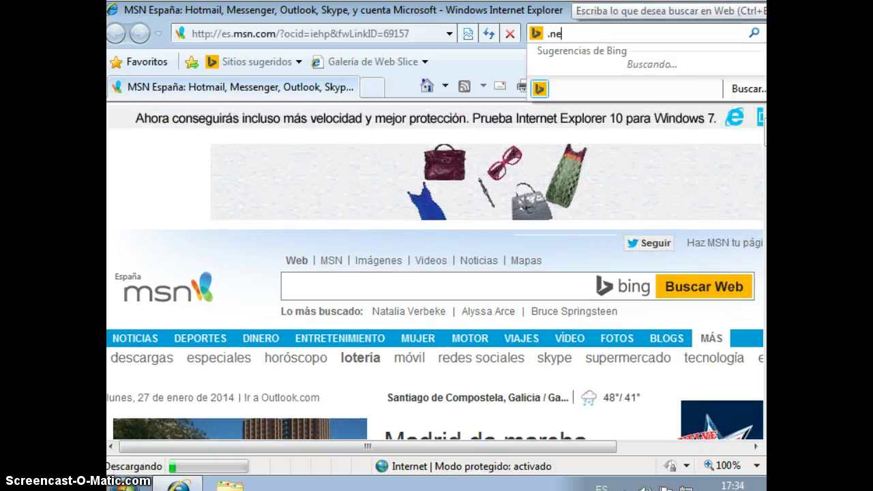
type("t frame")
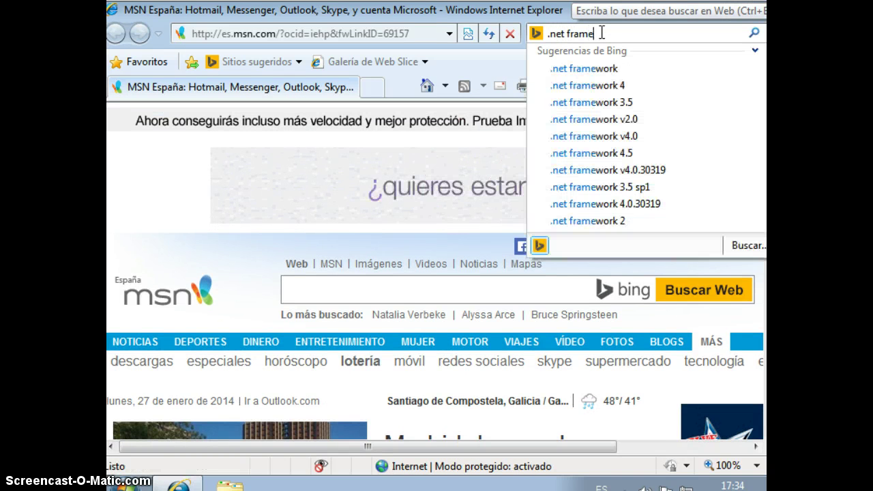
key("Down")
key("Down")
key("Down")
key("Down")
key("Down")
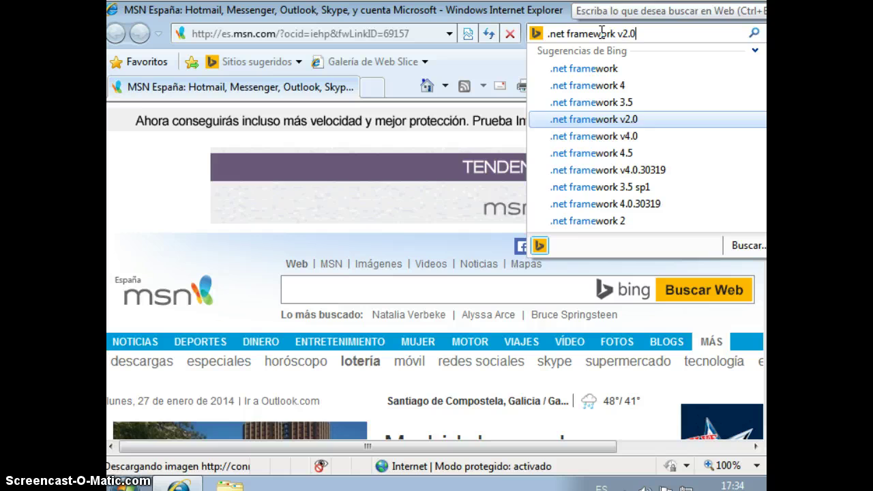
key("Return")
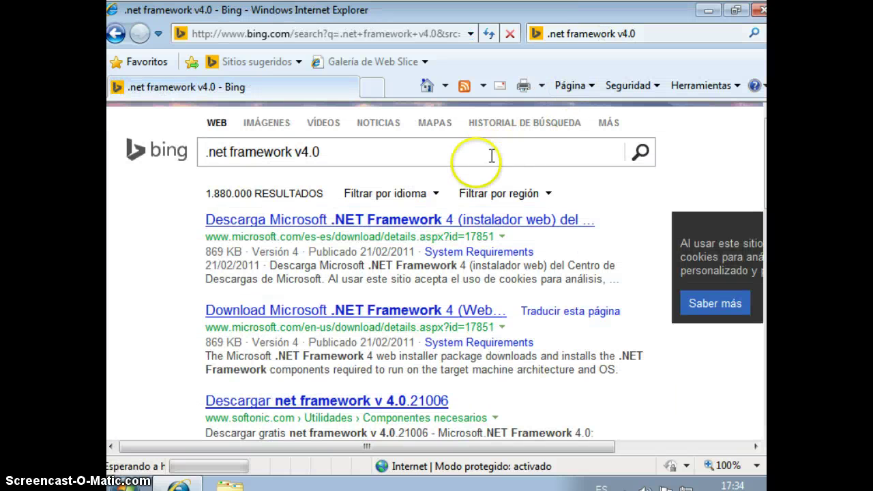
- Open the Microsoft .NET Framework 4 download result, click Descargar, and decline the recommended extras
left_click(444, 223)
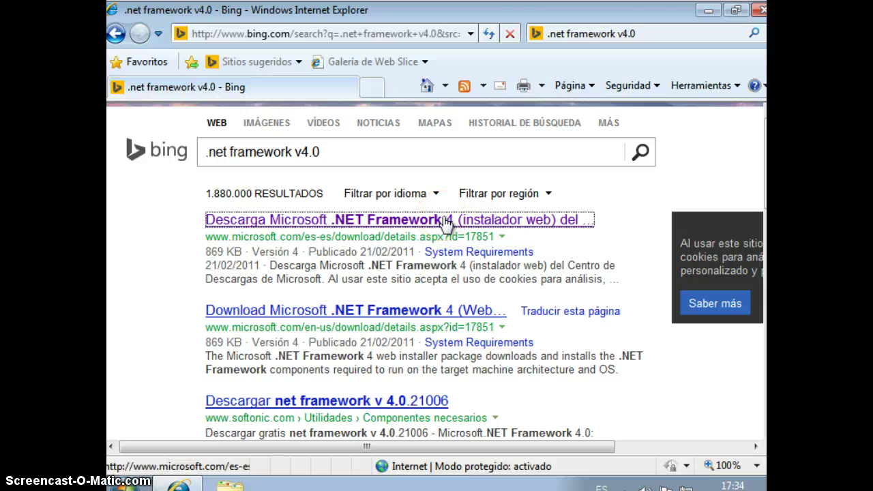
left_click(444, 236)
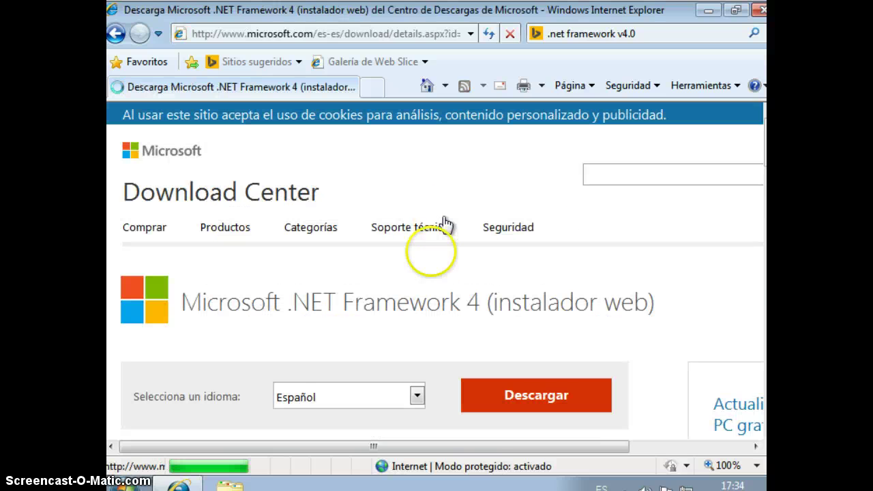
scroll(434, 293, "down", 5)
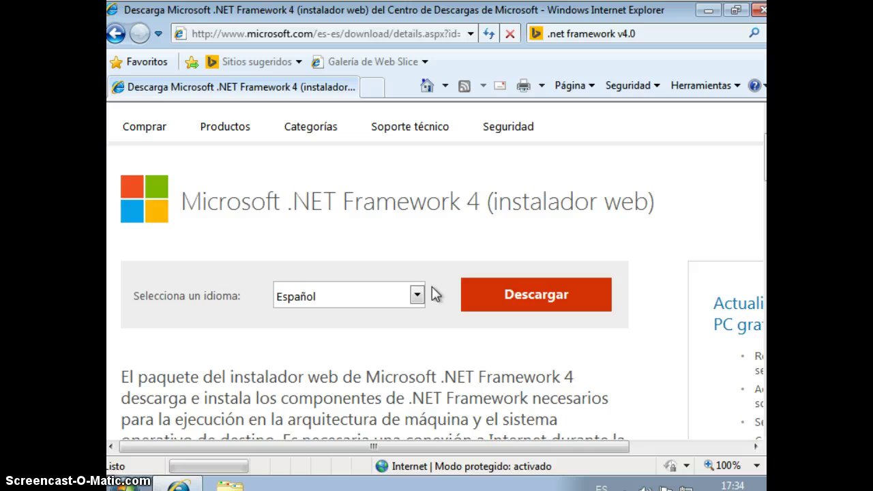
scroll(433, 289, "down", 1)
scroll(434, 293, "up", 3)
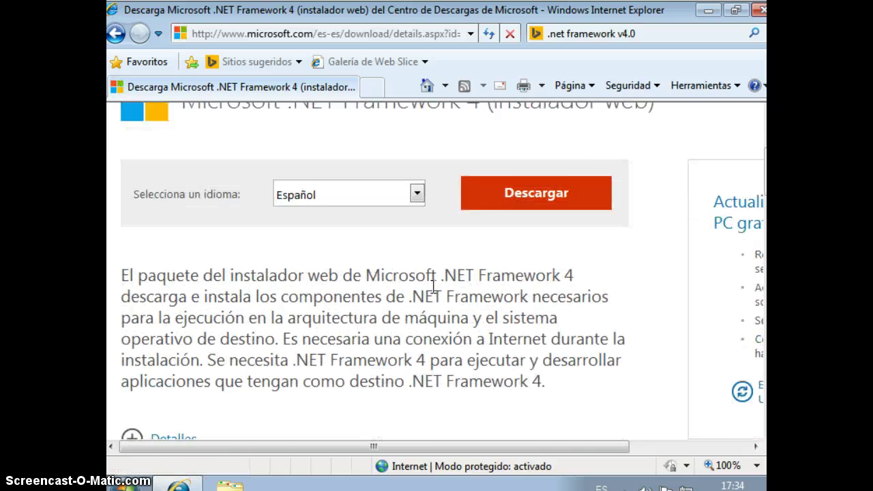
left_click(533, 294)
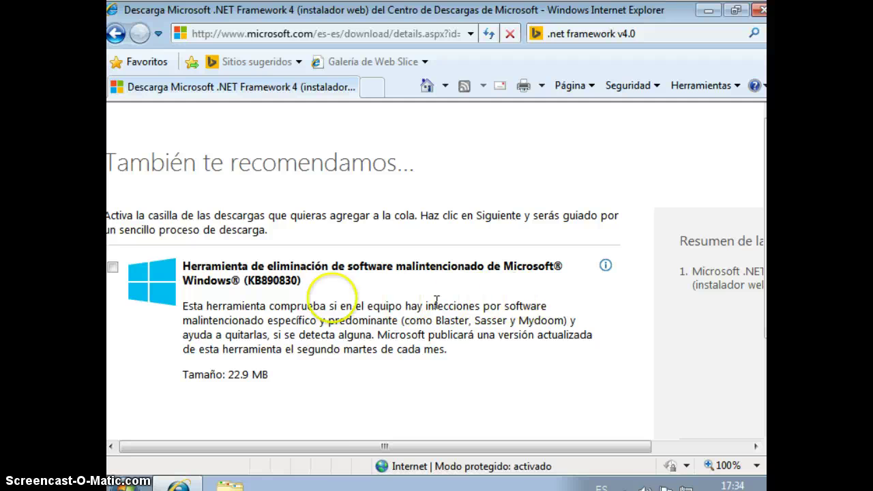
scroll(327, 297, "down", 3)
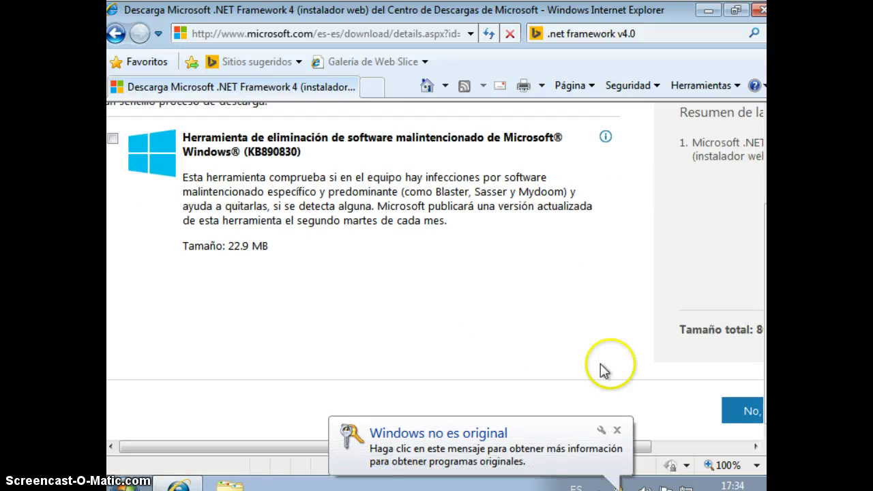
scroll(719, 450, "right", 3)
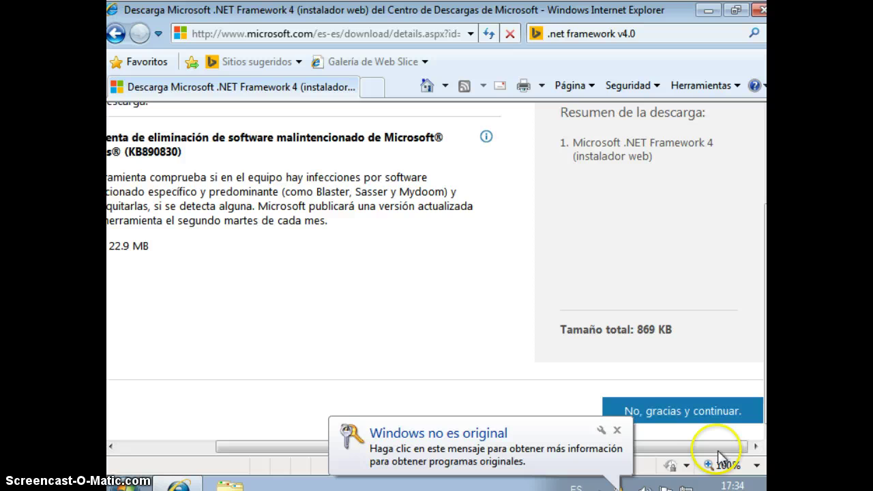
left_click(684, 411)
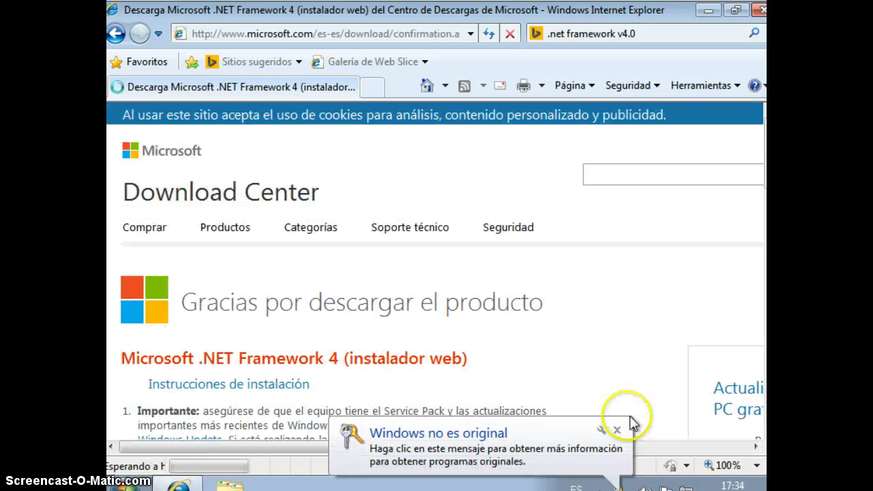
- Dismiss the genuine-Windows notice, allow the blocked download, and save dotNetFx40_Full_setup.exe to Escritorio
left_click(616, 430)
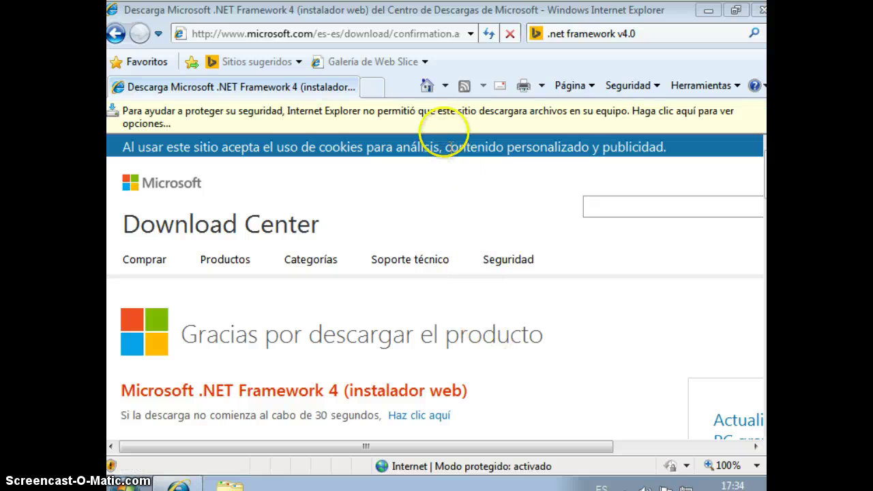
left_click(444, 118)
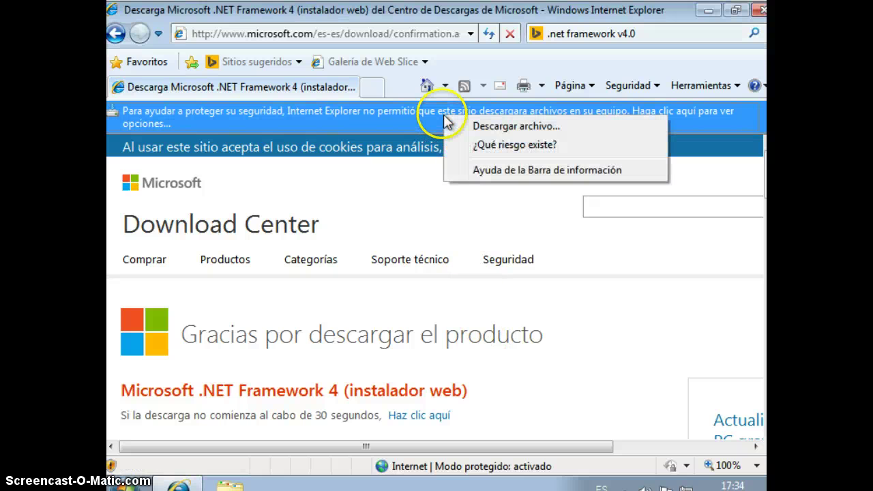
left_click(523, 129)
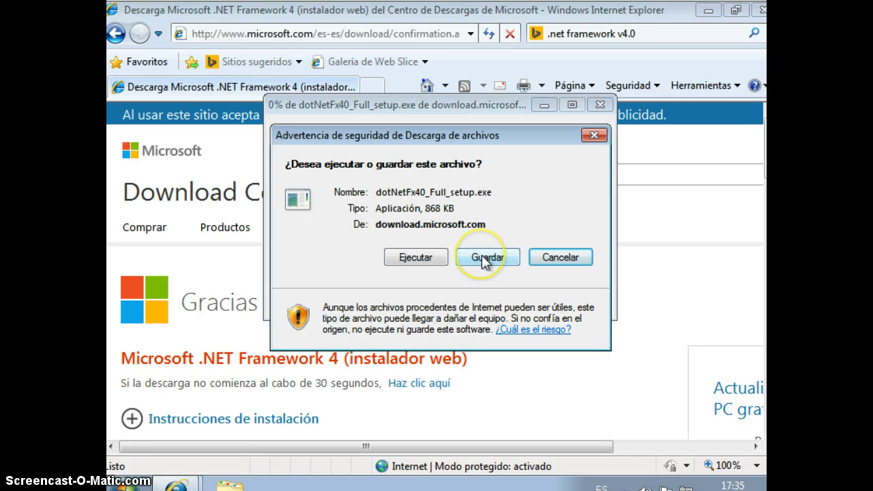
left_click(484, 259)
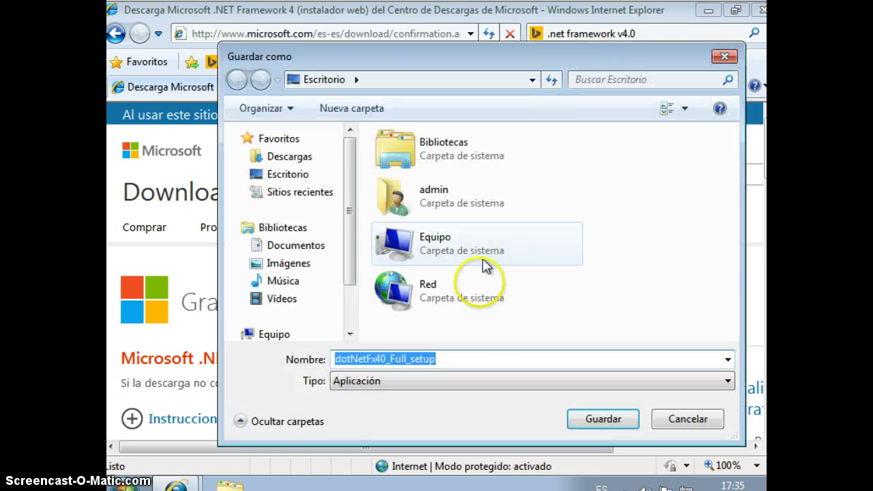
left_click(600, 421)
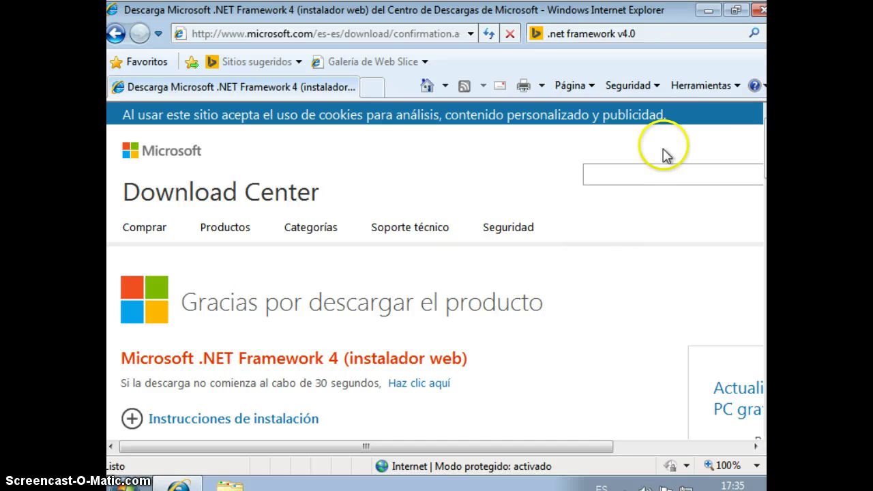
- Close the browser and run dotNetFx40_Full_setup, approving UAC, accepting the licence, installing and finishing
left_click(759, 10)
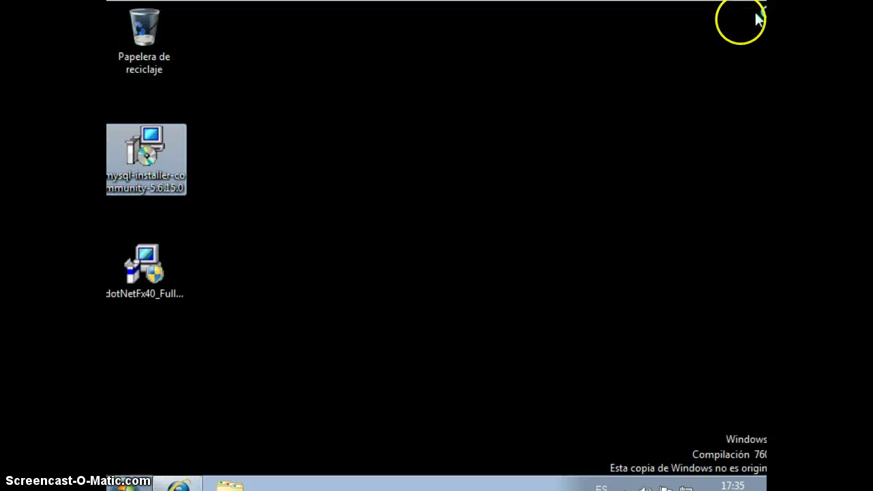
left_click(157, 271)
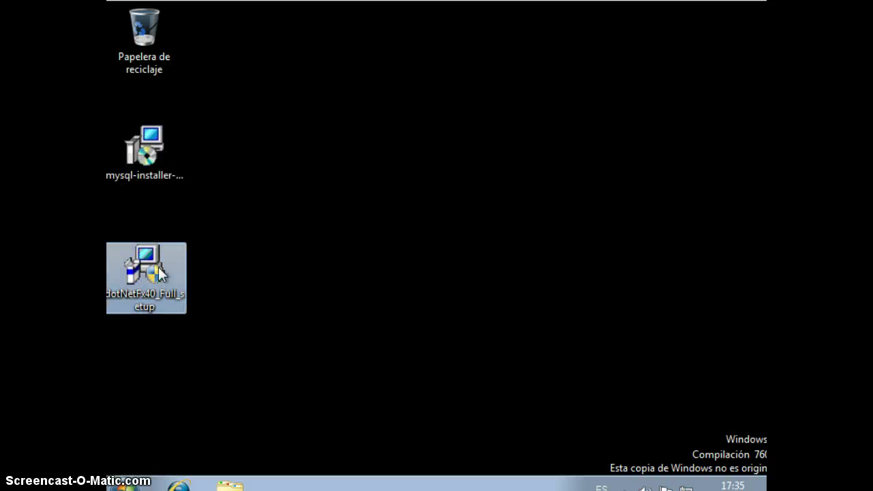
double_click(161, 272)
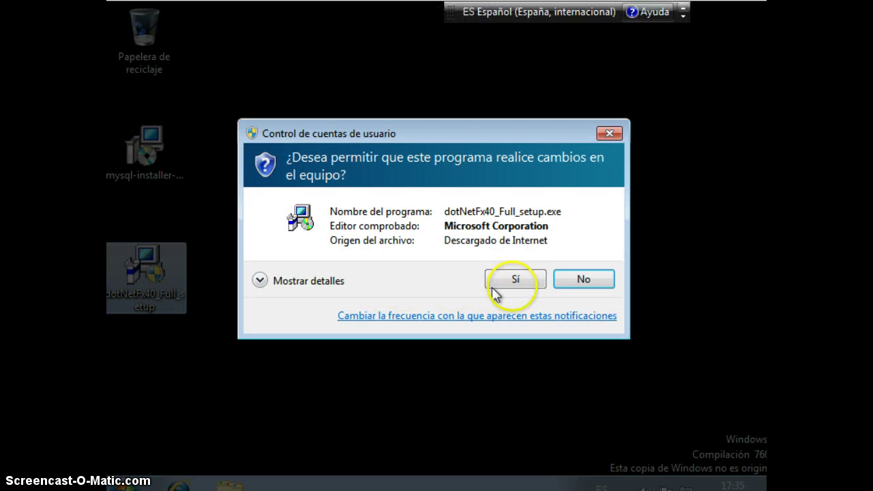
left_click(531, 280)
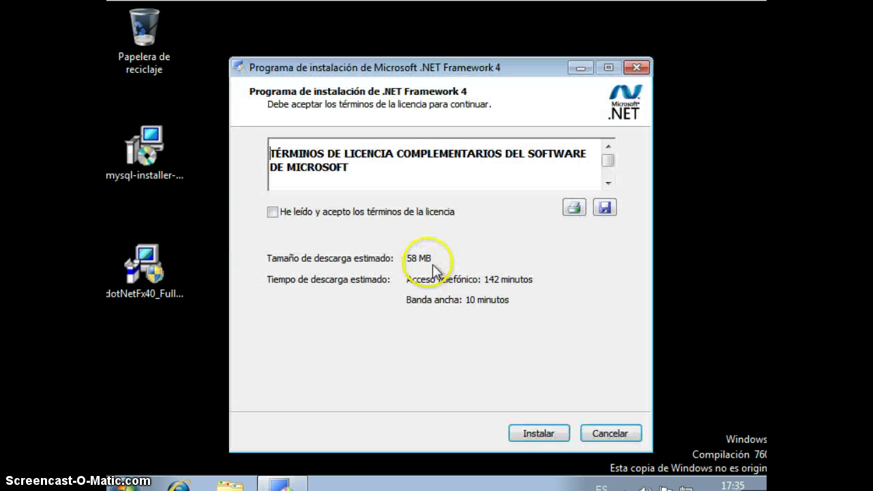
left_click(274, 212)
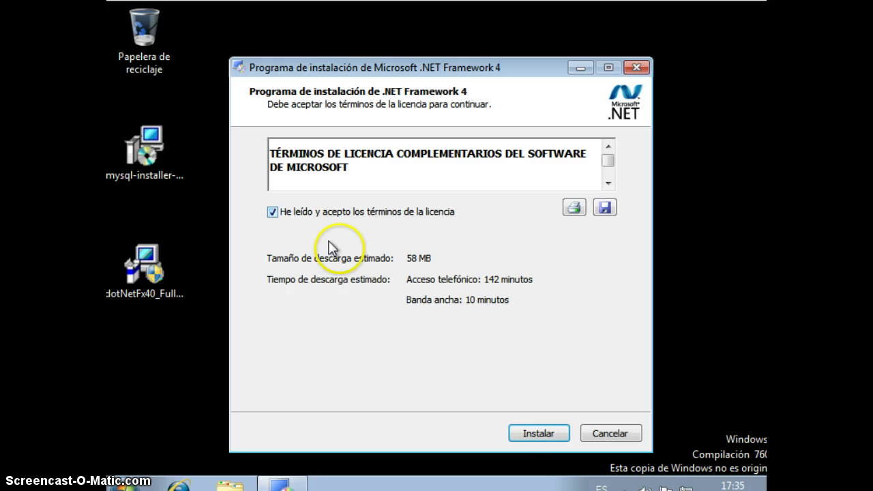
left_click(538, 433)
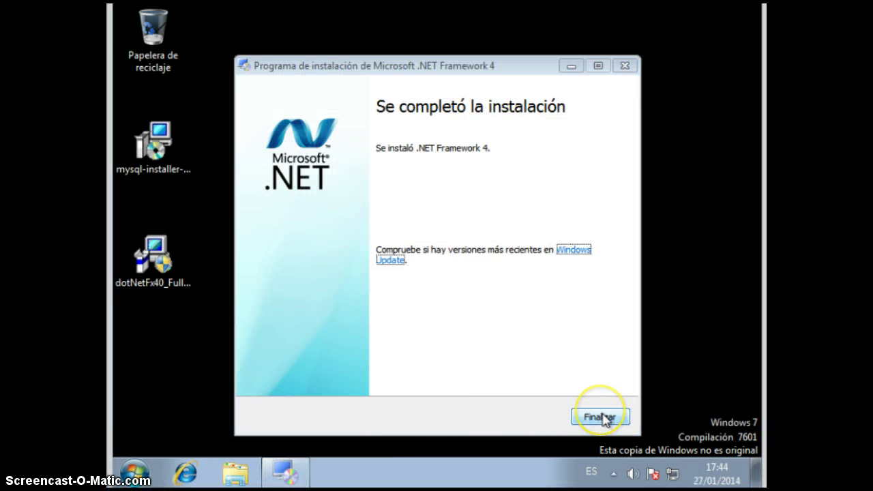
left_click(600, 416)
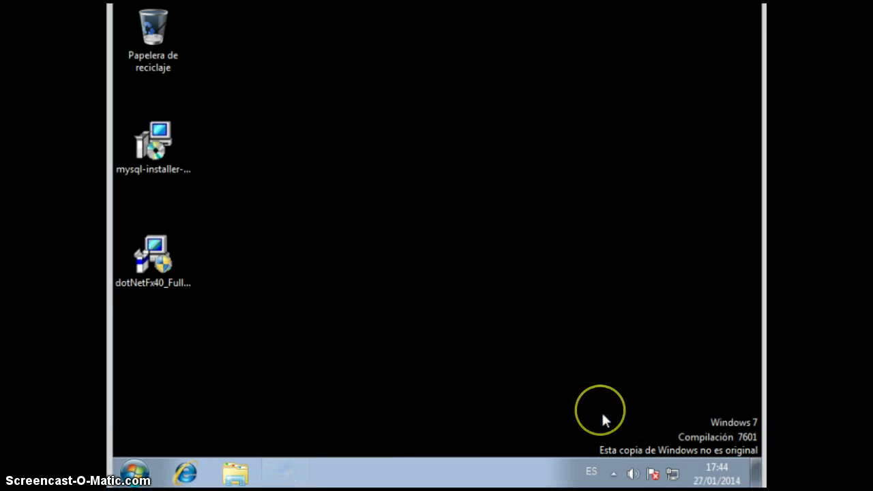
- Launch mysql-installer-community-5.6.15.0.msi again, confirming Ejecutar and the UAC prompt with Sí
double_click(162, 153)
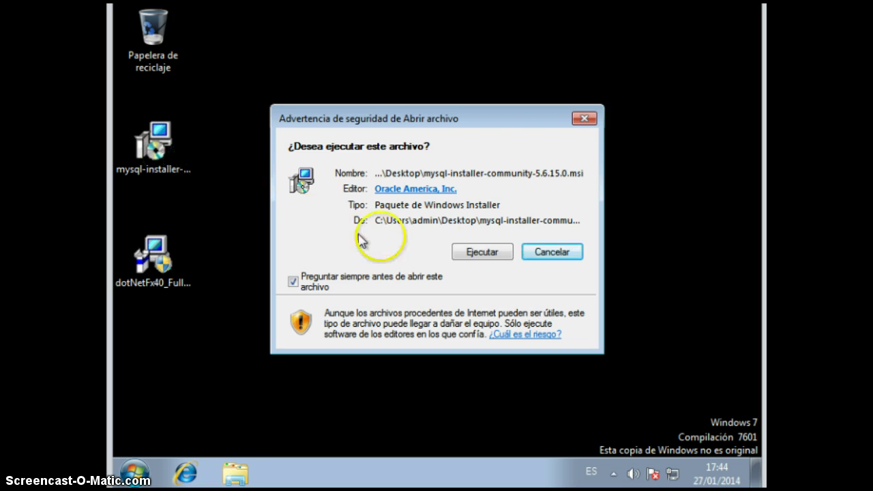
left_click(463, 249)
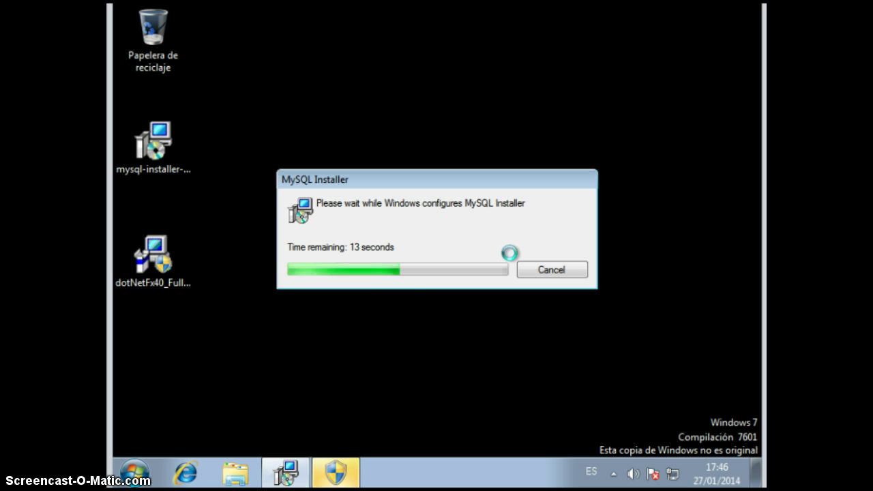
left_click(392, 306)
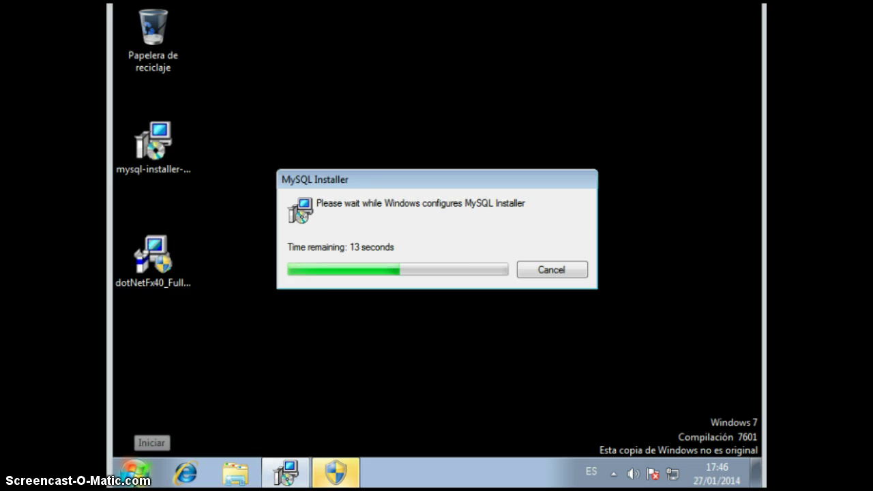
left_click(505, 258)
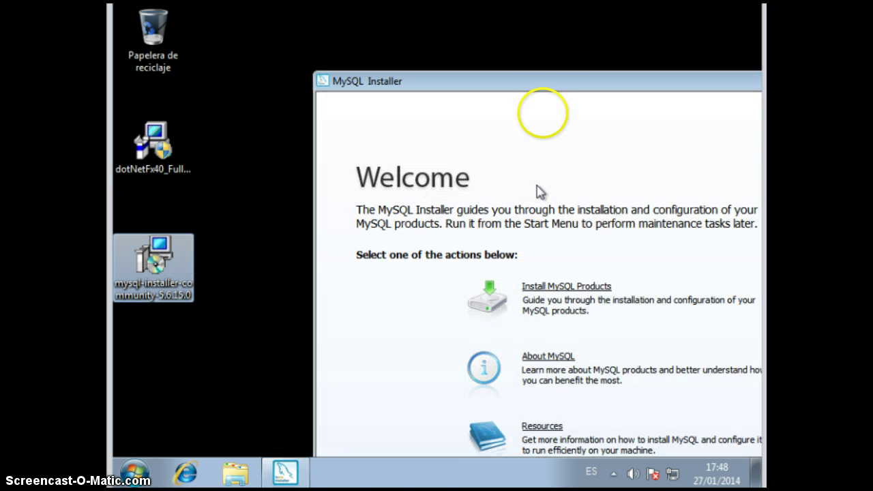
- Move the installer window into view, choose Install MySQL Products, and accept the license terms
left_click(545, 78)
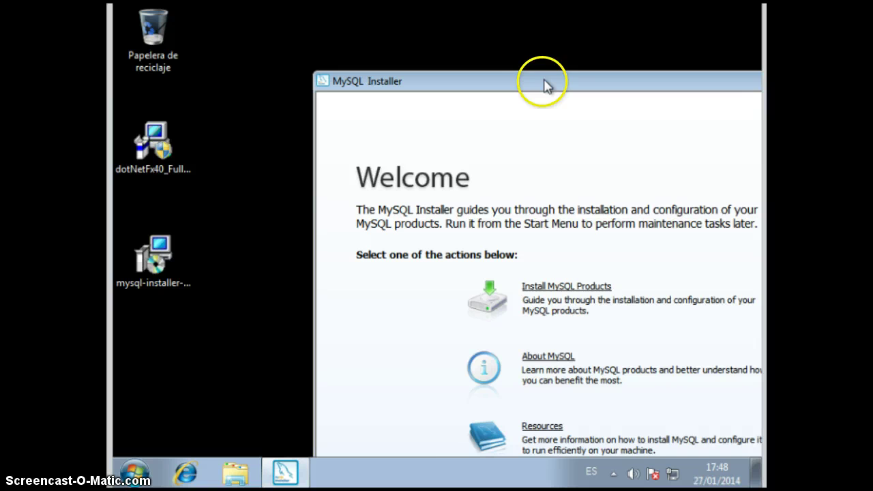
left_click_drag(546, 80, 351, 29)
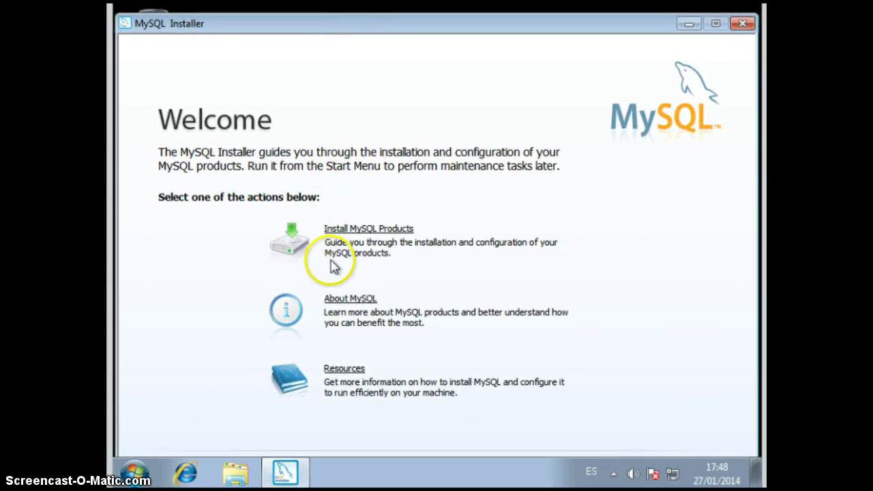
left_click(345, 234)
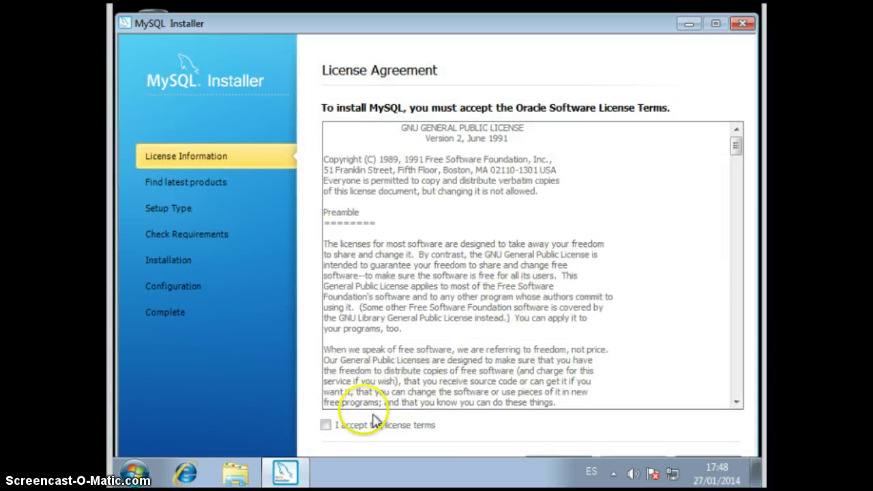
left_click(326, 425)
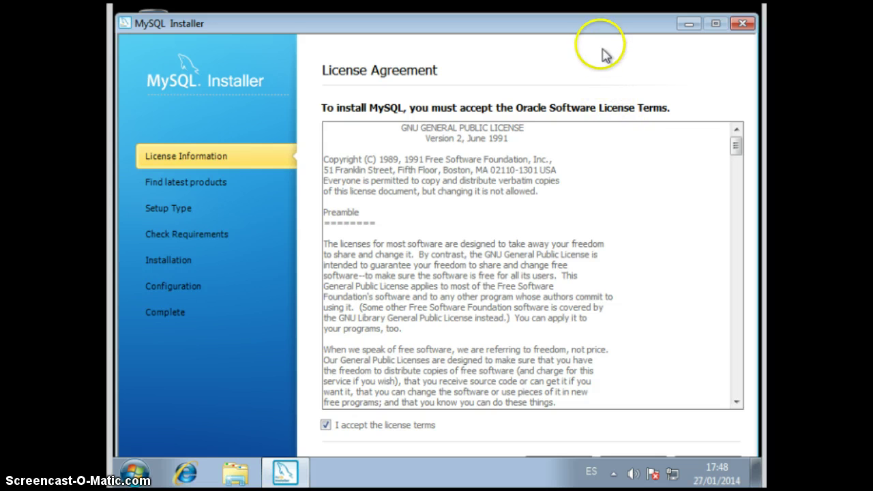
mouse_move(607, 35)
left_mouse_down()
mouse_move(600, 10)
mouse_move(603, 25)
left_mouse_up()
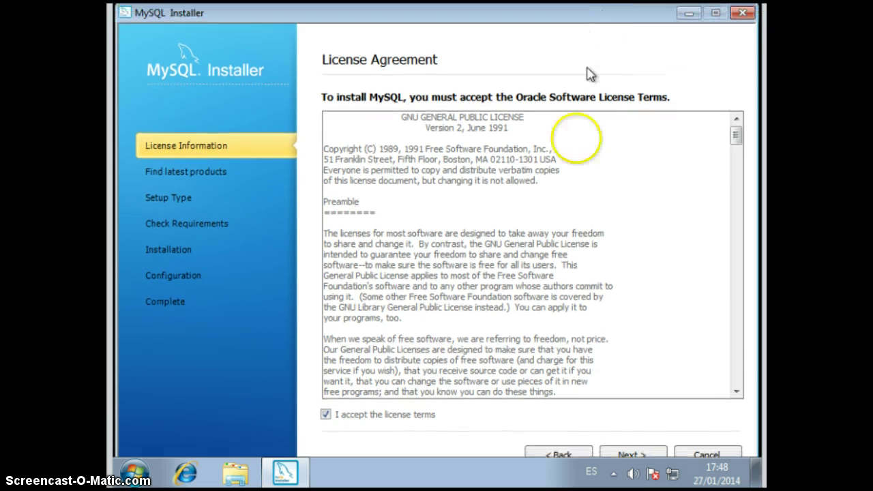
left_click(629, 454)
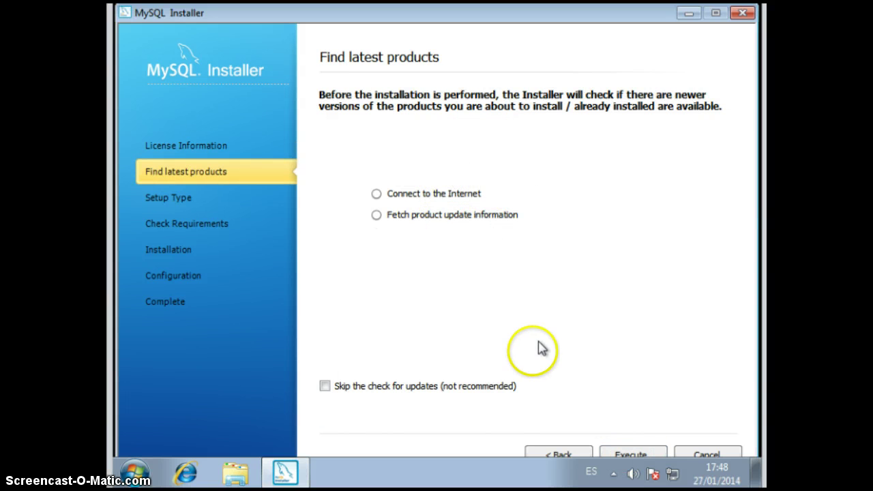
- Run the update check with Execute, accept the installer update with Sí, and continue with Next
left_click(620, 451)
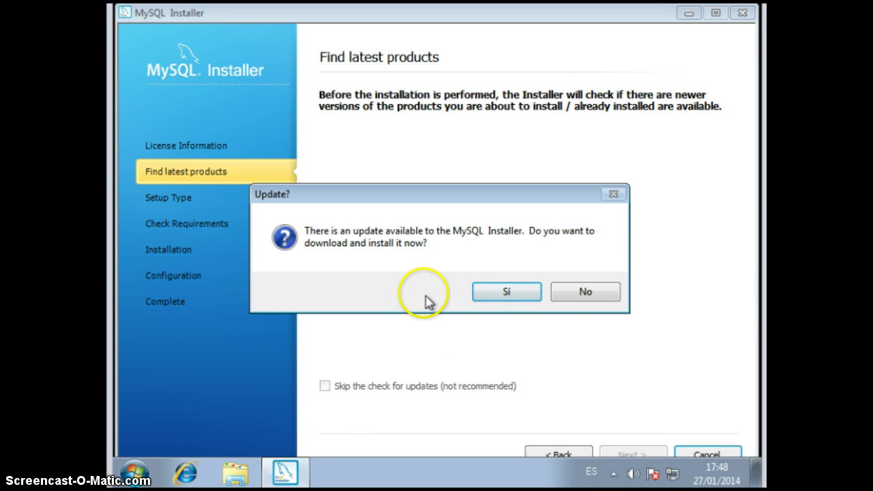
left_click(508, 293)
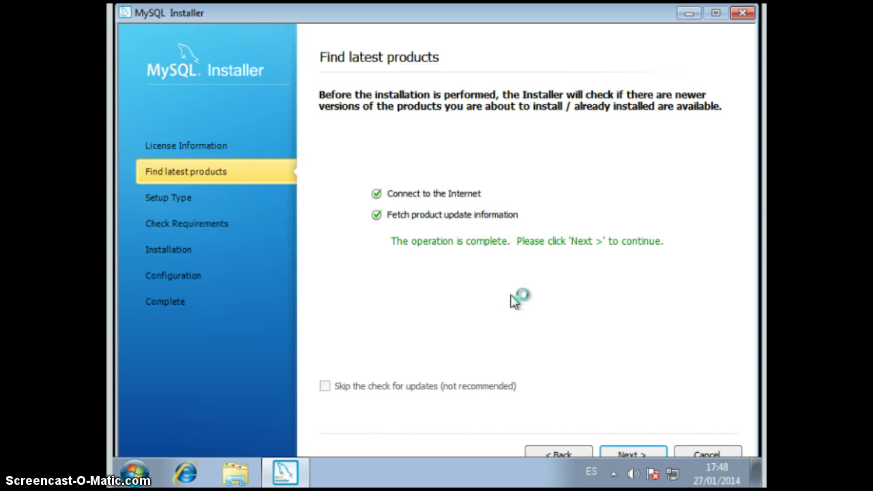
left_click(620, 457)
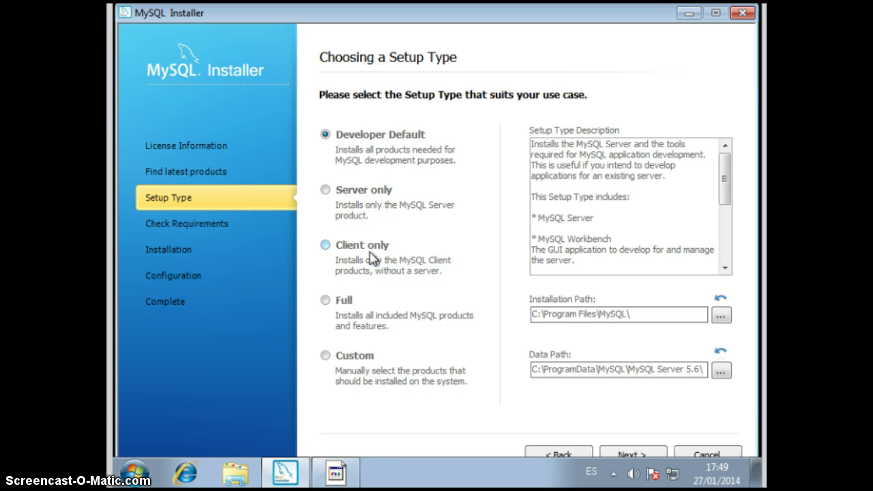
- Choose the Server only setup and install MySQL Server 5.6.15, continuing to the configuration overview
left_click(328, 199)
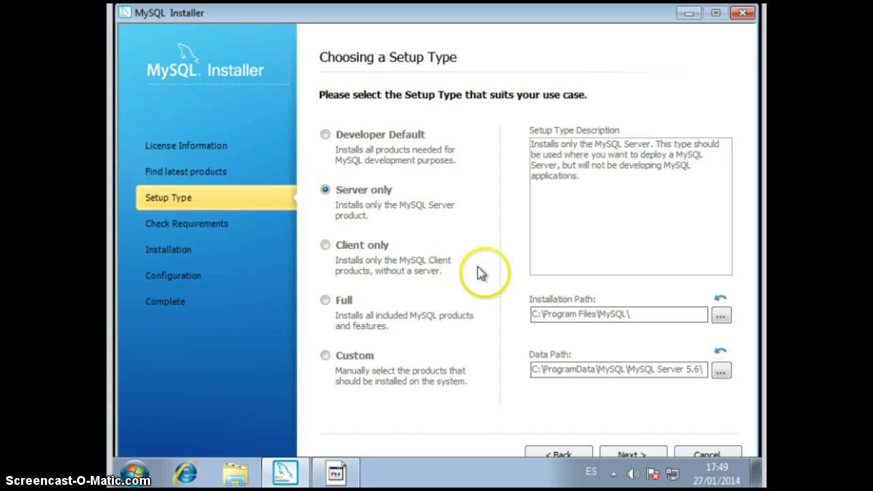
left_click(625, 457)
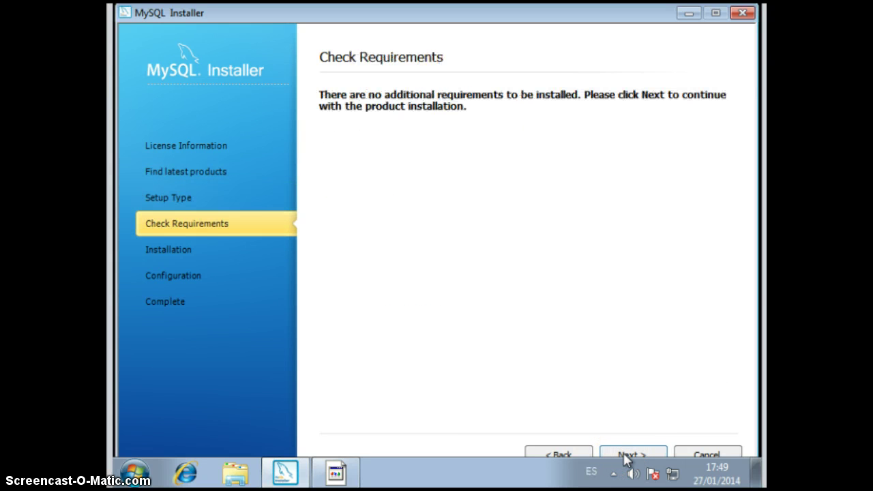
left_click(626, 456)
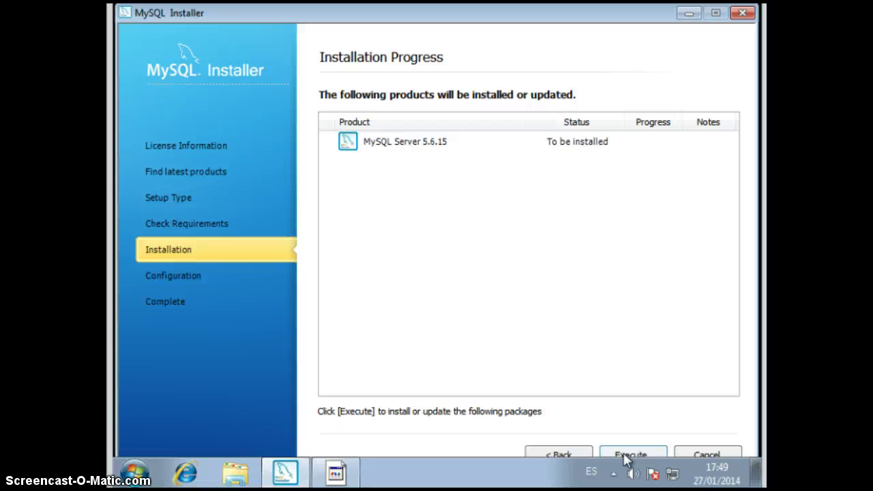
left_click(626, 457)
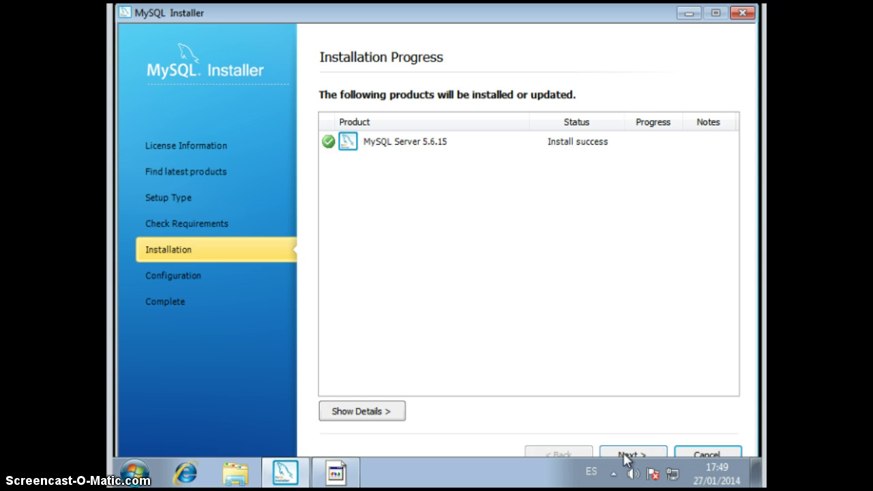
left_click(626, 457)
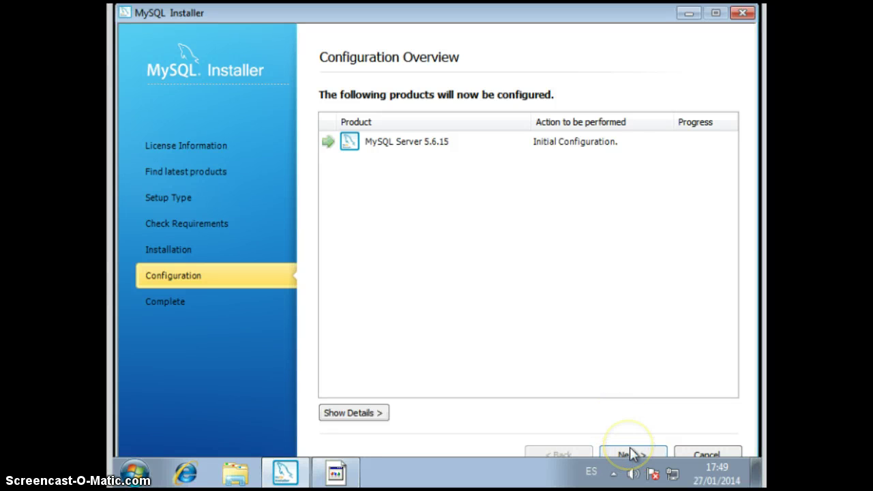
- Begin server configuration with Show Advanced Options turned on
left_click(631, 454)
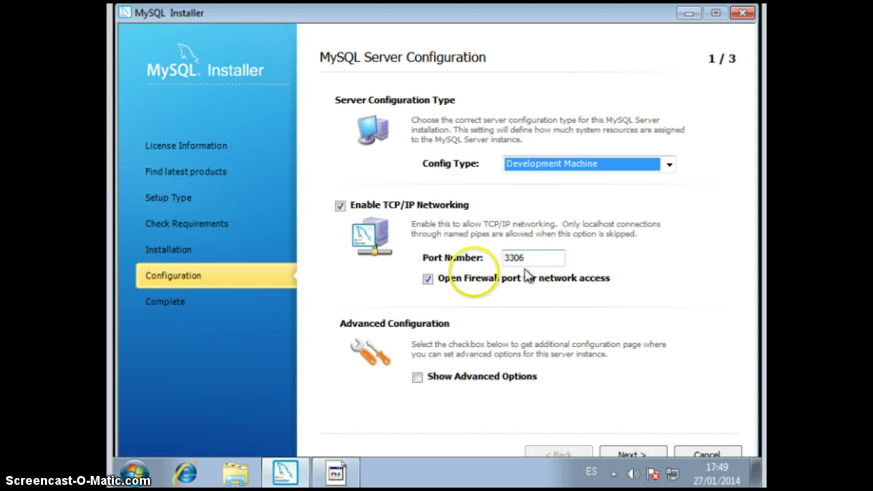
left_click(416, 377)
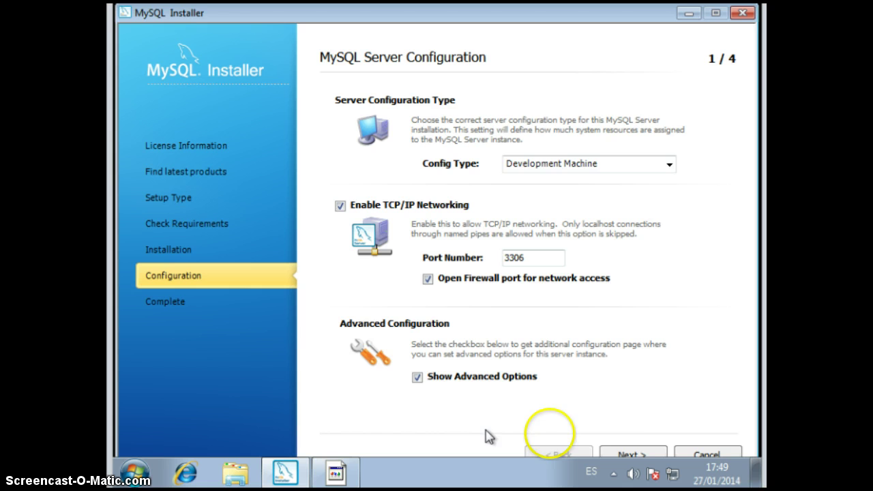
left_click(629, 456)
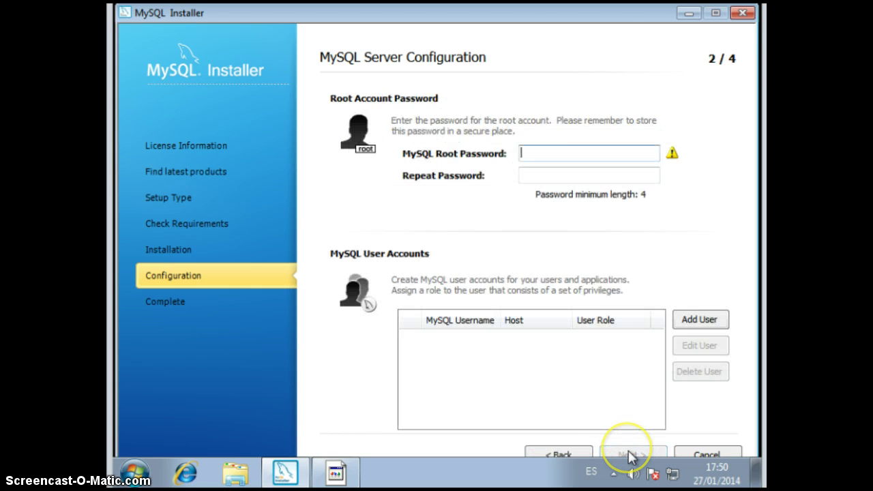
- Enter the root account password, repeat it, and continue to the Windows service settings
left_click(578, 150)
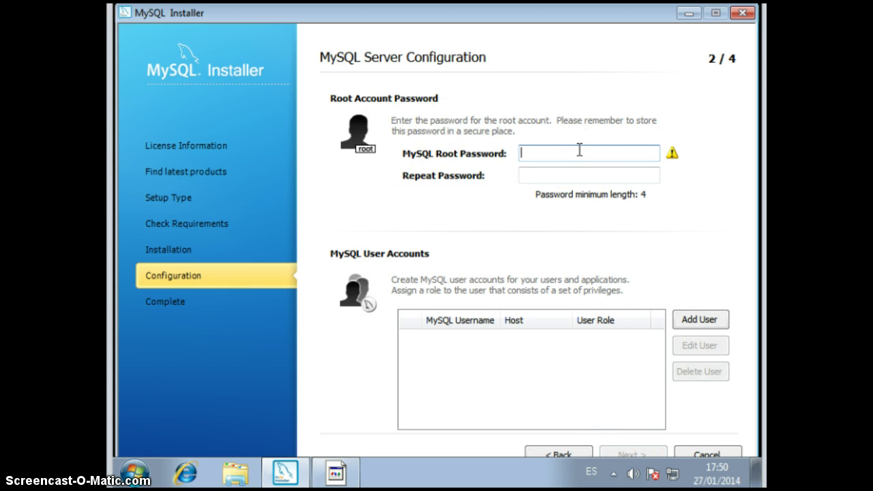
type("123456")
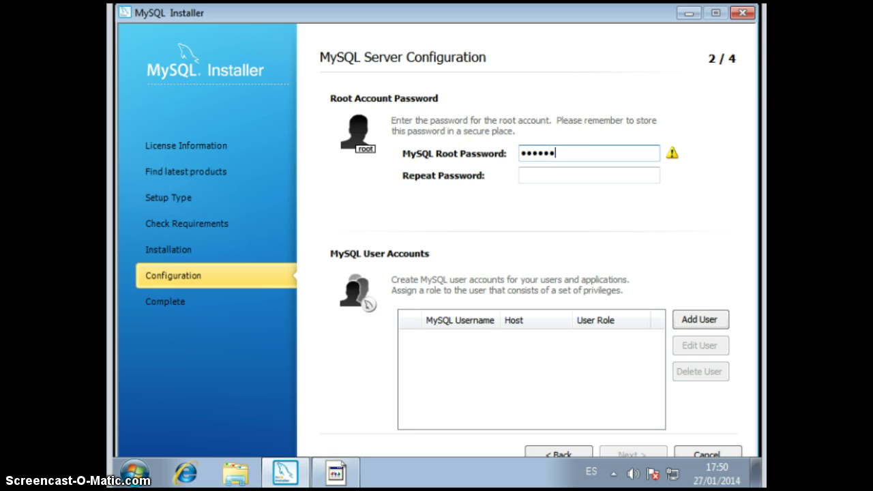
type("7")
key("Tab")
type("1234567")
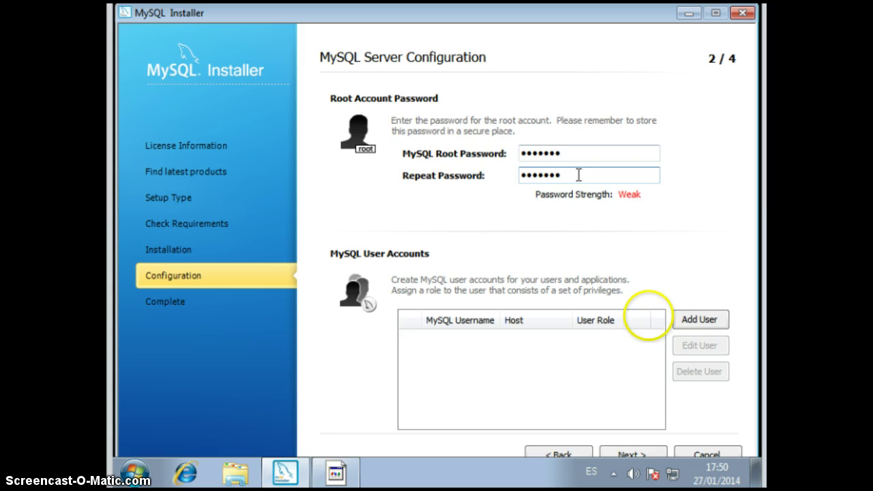
left_click(641, 454)
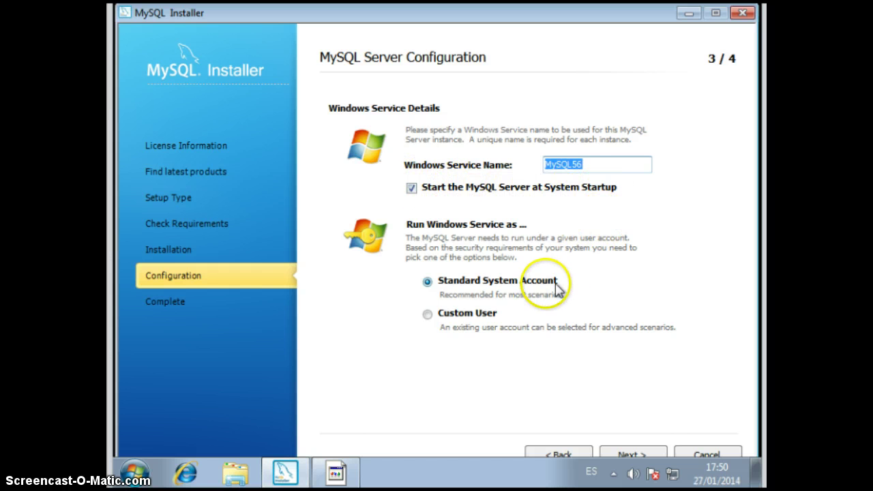
- Keep the default MySQL56 Windows service and logging options and apply the configuration
left_click(627, 454)
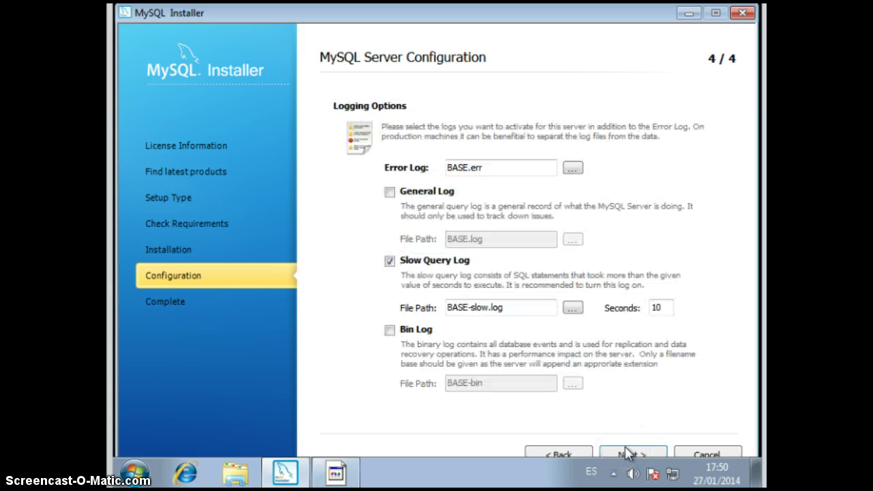
left_click(627, 454)
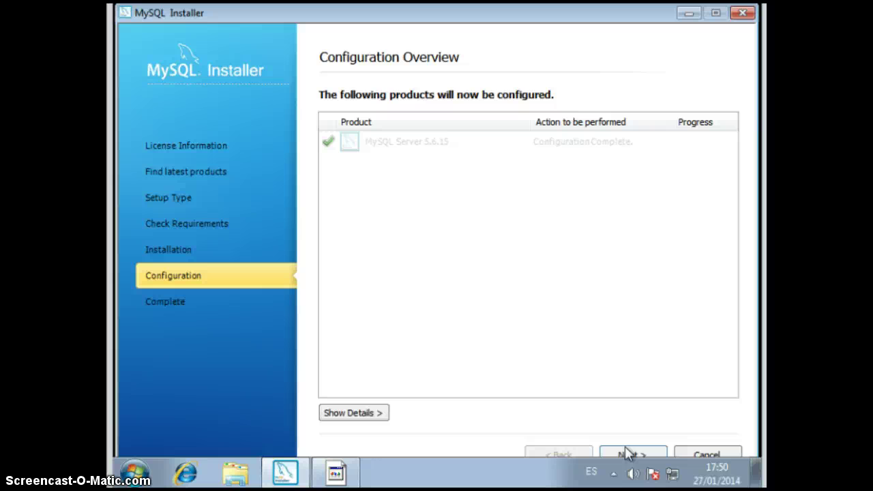
left_click(625, 451)
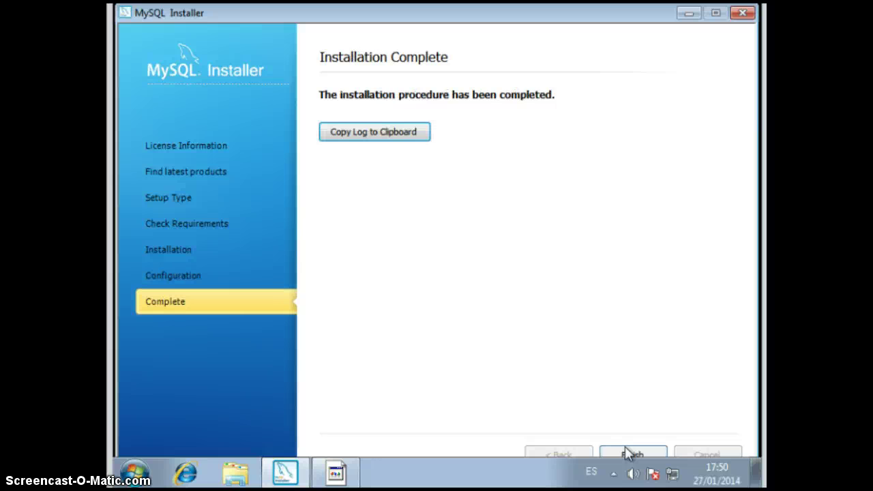
- Finish and close MySQL Installer, dismissing the failed update security-check error
left_click(625, 449)
left_click(615, 451)
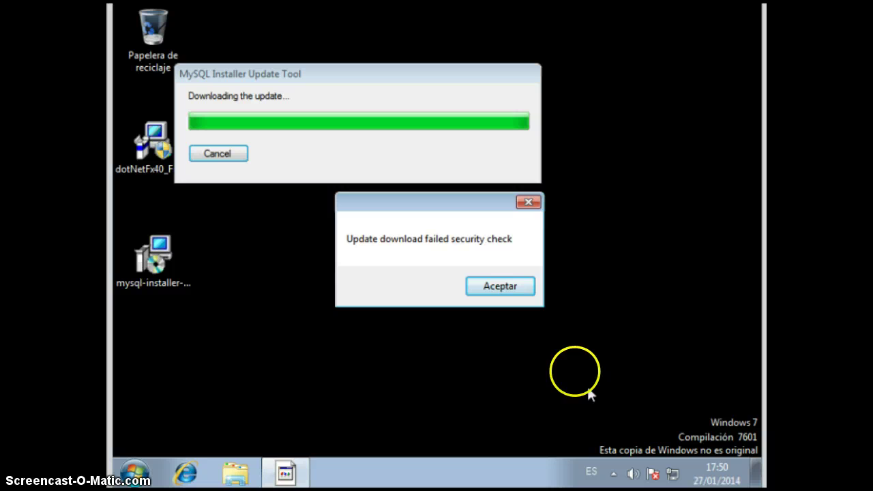
left_click(499, 287)
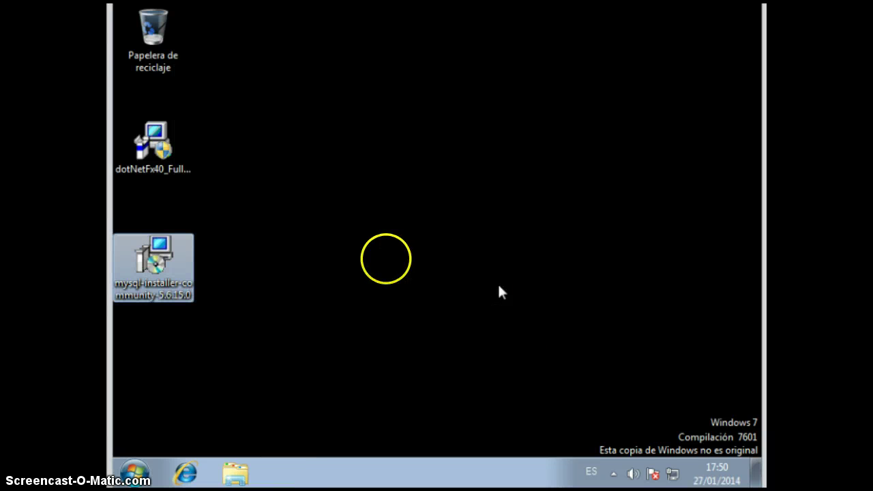